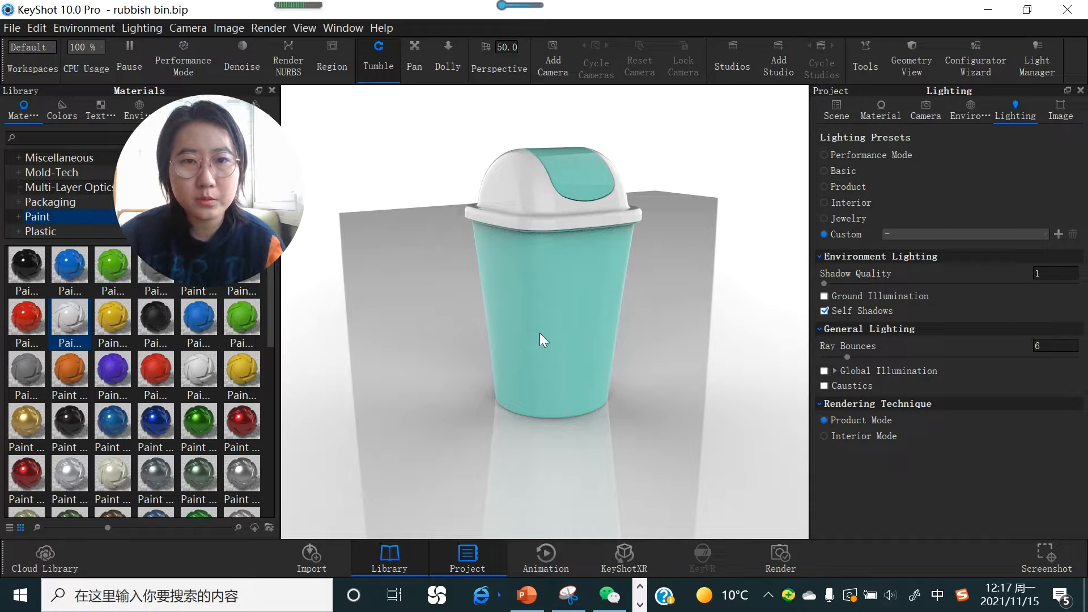
Step: Compare the Basic and Performance Mode lighting presets on the bin, ending on the Product preset
{"action": "left_click", "coordinate": [827, 170]}
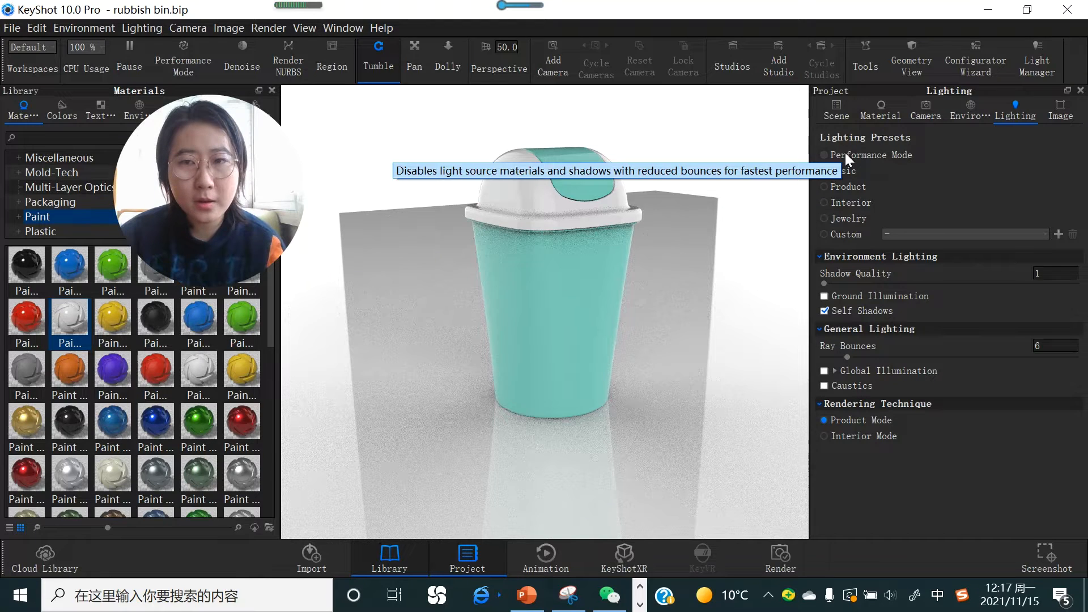
{"action": "left_click", "coordinate": [181, 64]}
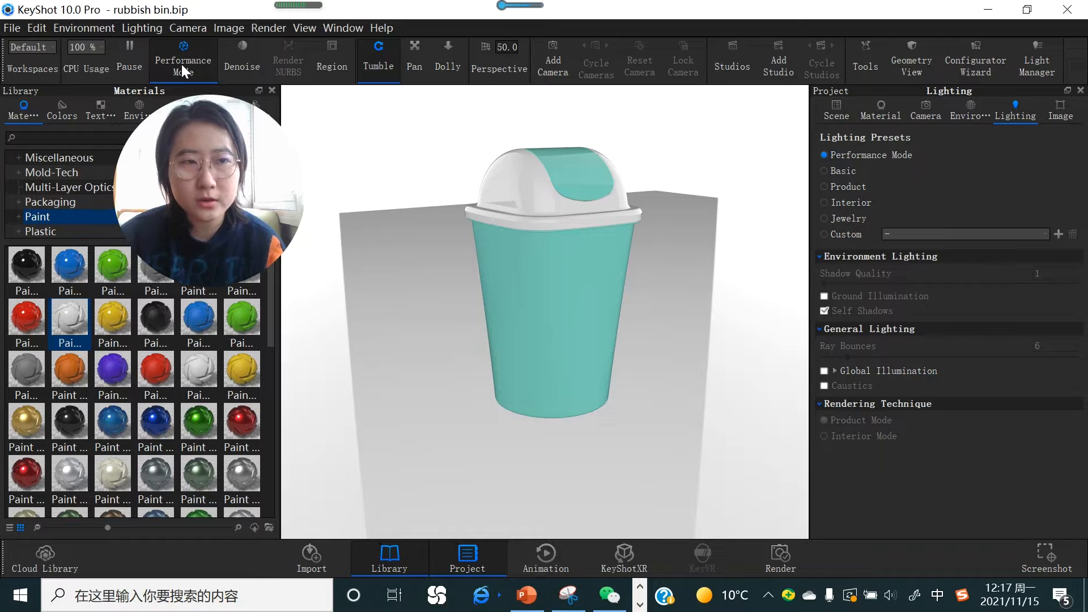
{"action": "left_click", "coordinate": [181, 64]}
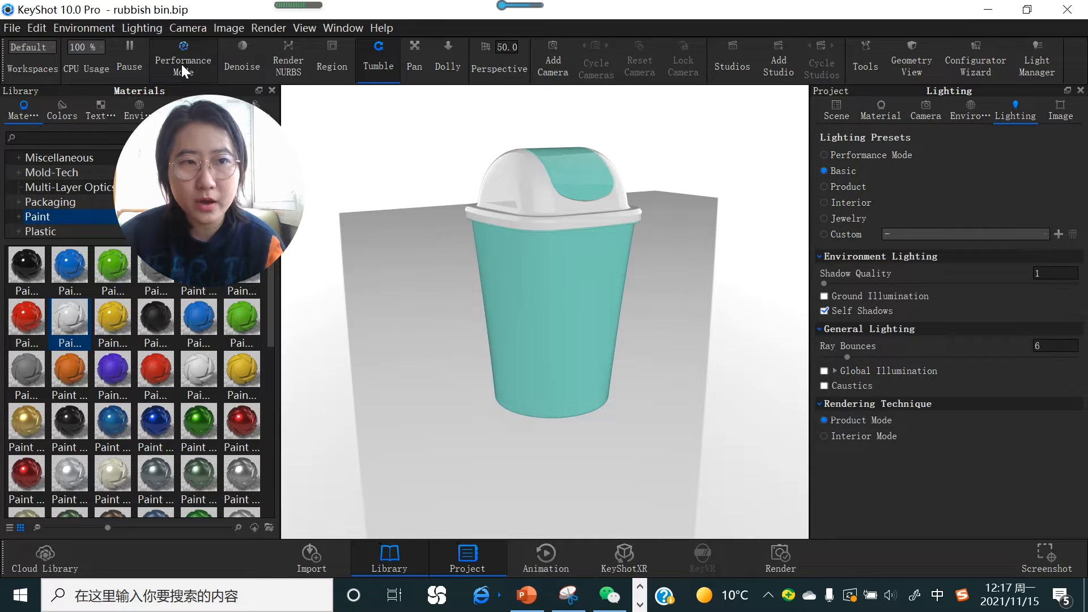
{"action": "left_click", "coordinate": [824, 155]}
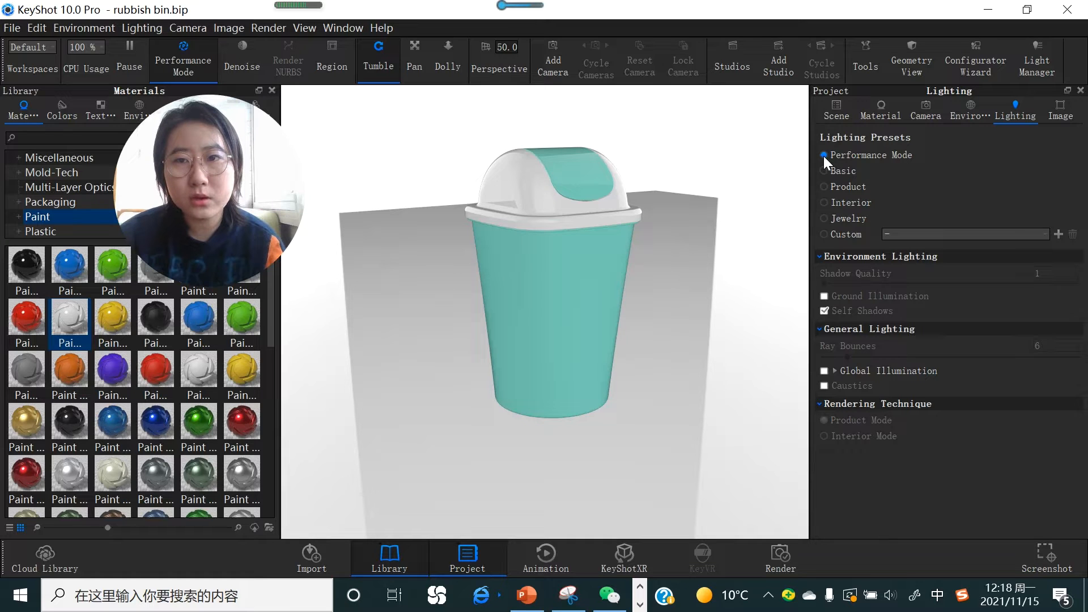
{"action": "left_click", "coordinate": [825, 186]}
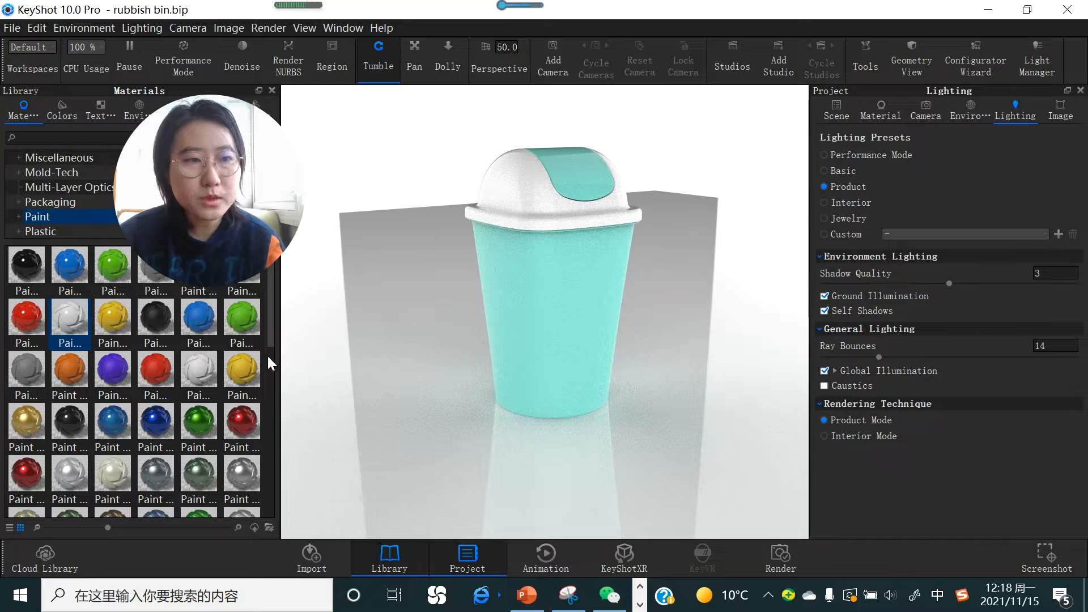
Step: Add a cube and fit it beside the bin, scaling by about 0.008 and 22.55 and translating about -326 along X
{"action": "left_click", "coordinate": [38, 29]}
{"action": "mouse_move", "coordinate": [97, 90]}
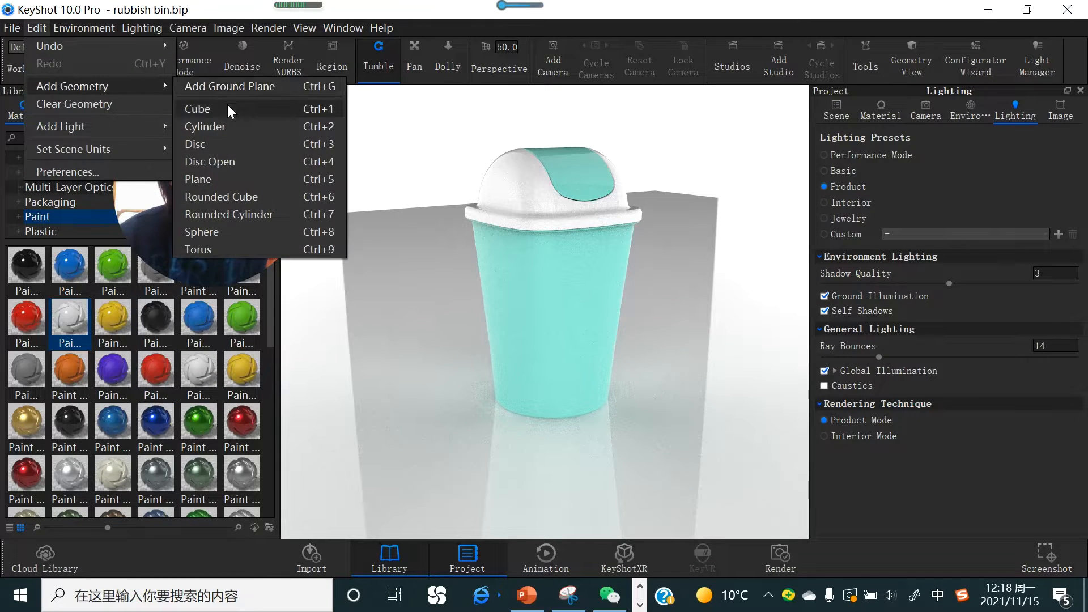
{"action": "mouse_move", "coordinate": [238, 116]}
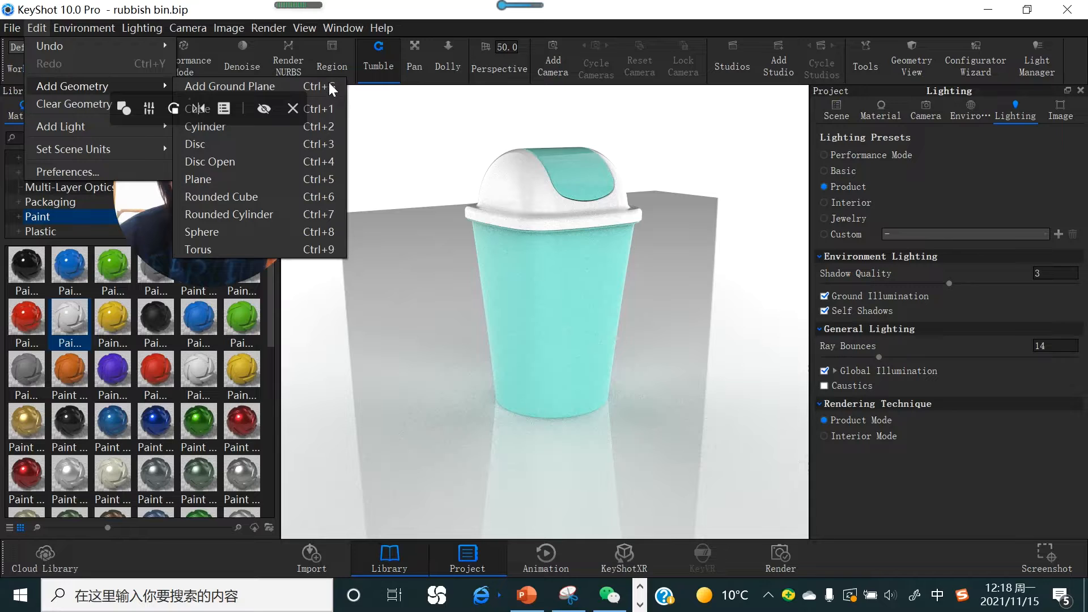
{"action": "left_click", "coordinate": [294, 111]}
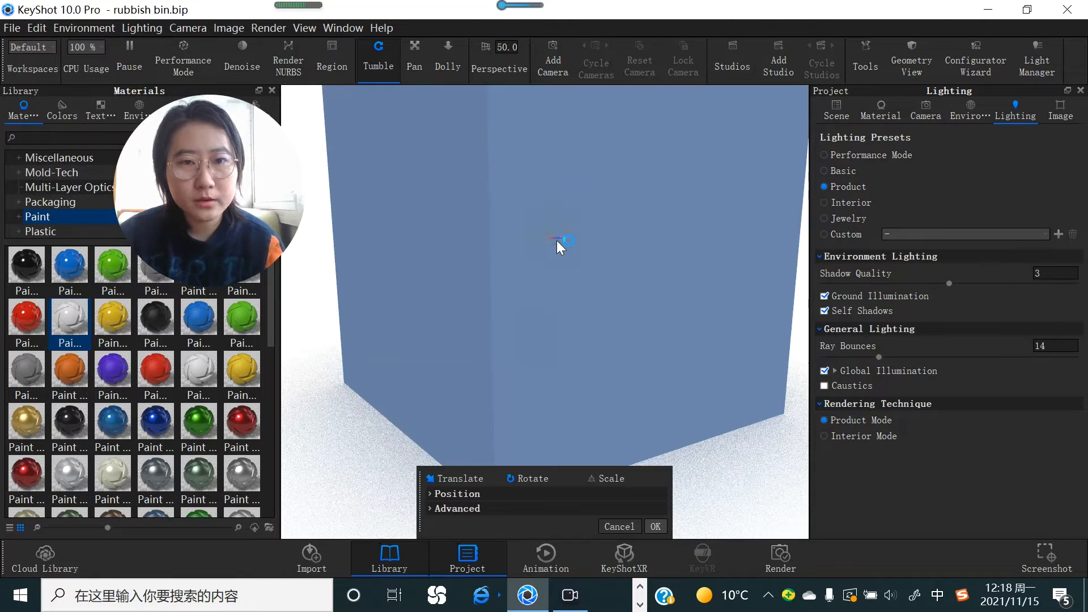
{"action": "left_click", "coordinate": [606, 480]}
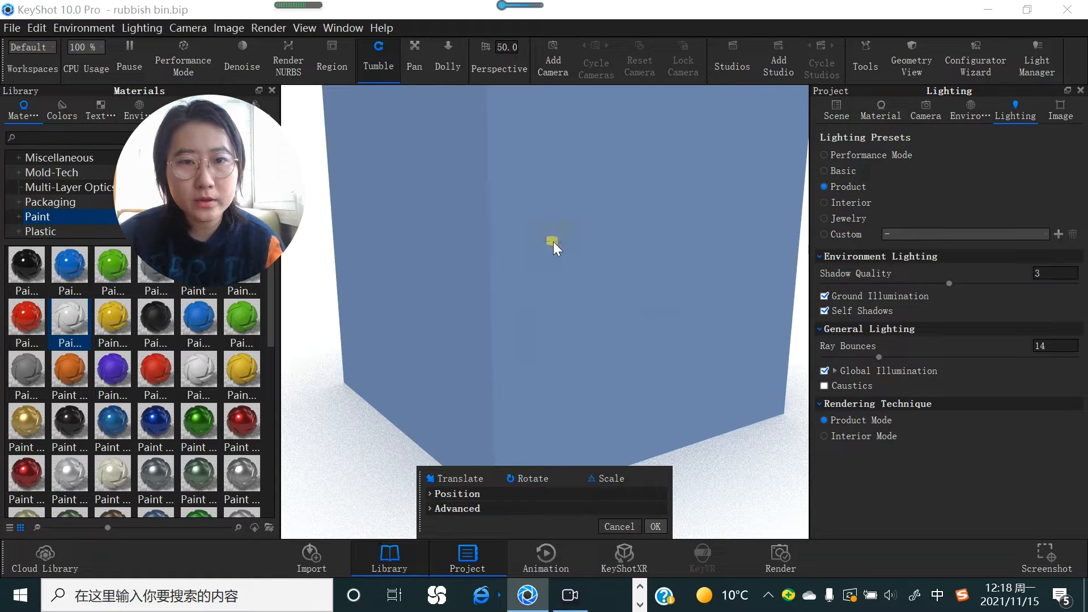
{"action": "left_click_drag", "start_coordinate": [543, 246], "coordinate": [464, 310]}
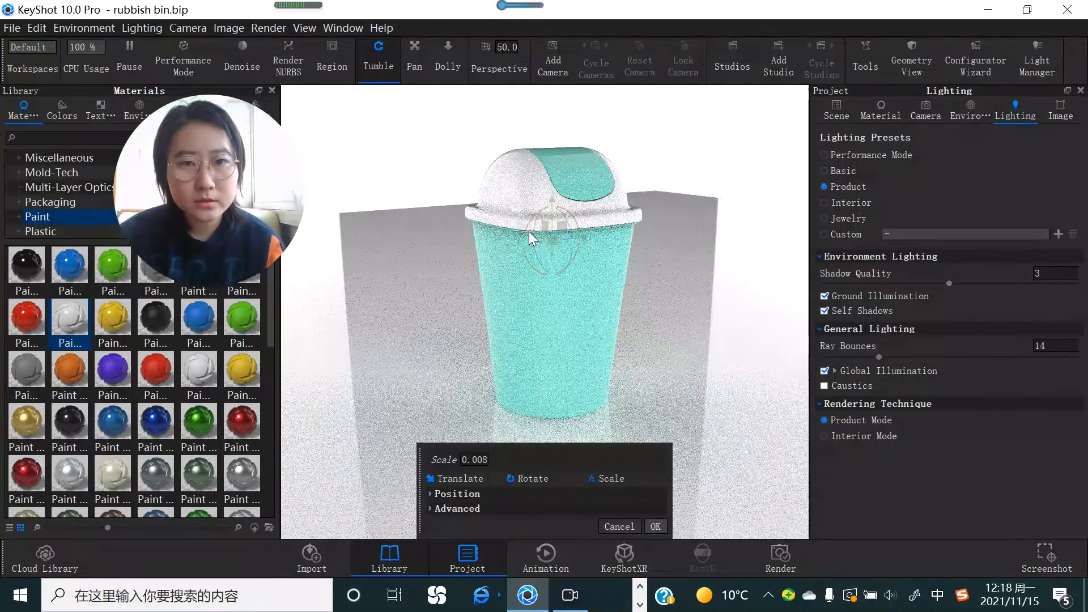
{"action": "left_click_drag", "start_coordinate": [538, 233], "coordinate": [669, 316]}
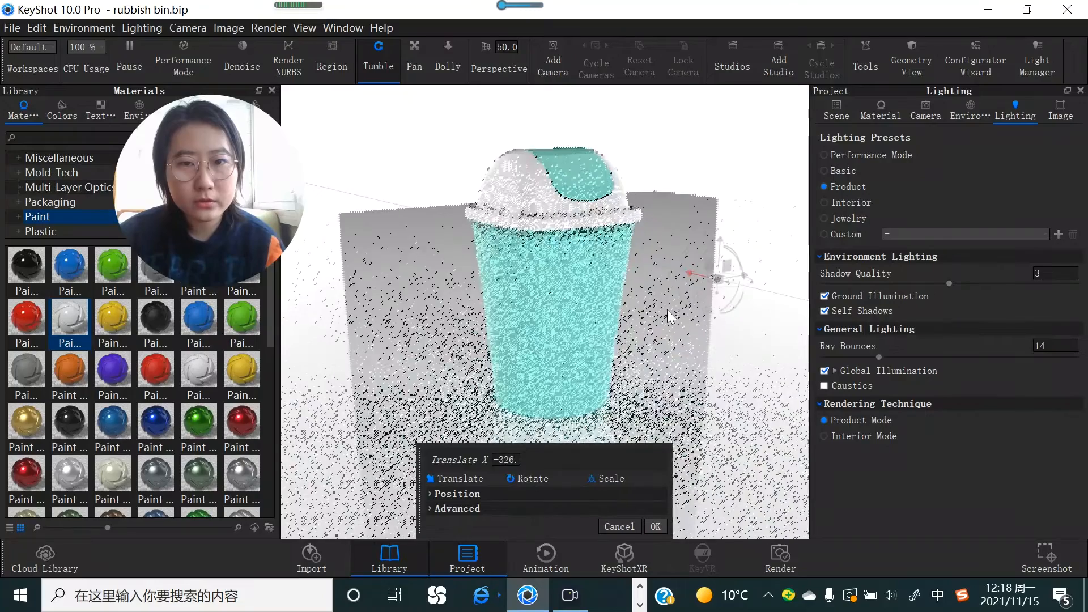
{"action": "left_click_drag", "start_coordinate": [721, 278], "coordinate": [762, 288]}
Step: Snap the cube beside the bin to the ground and accept its placement
{"action": "left_click_drag", "start_coordinate": [603, 452], "coordinate": [610, 280]}
{"action": "left_click", "coordinate": [454, 336]}
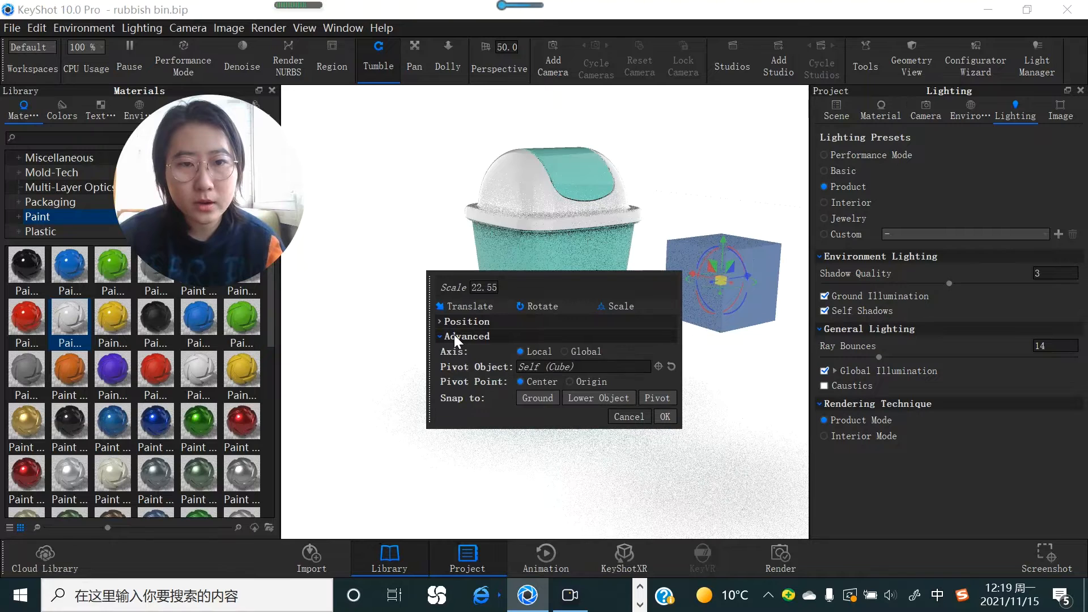
{"action": "left_click", "coordinate": [533, 399]}
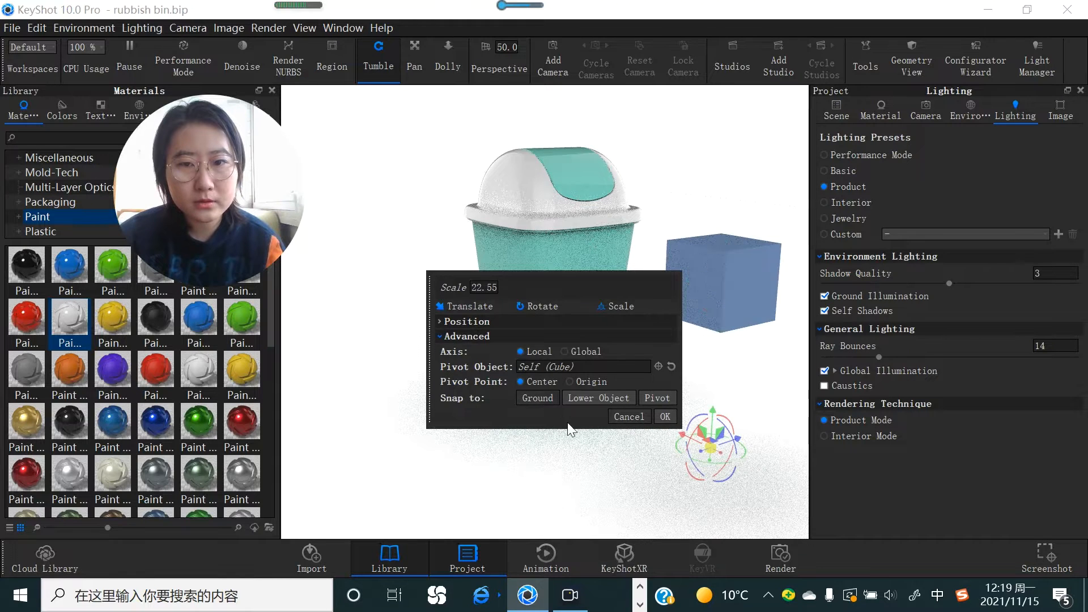
{"action": "left_click", "coordinate": [662, 417]}
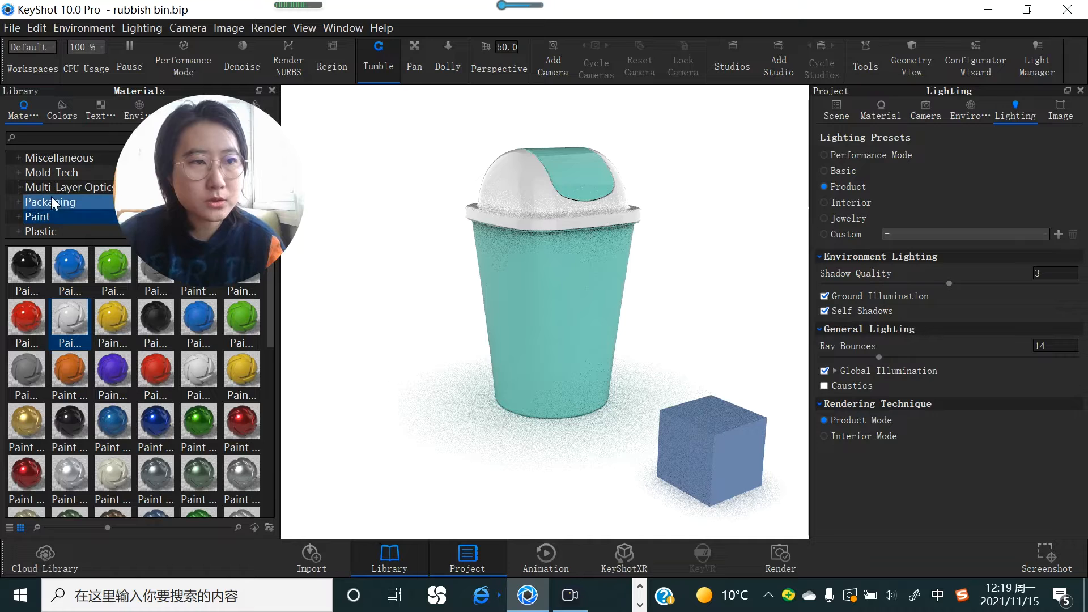
Step: Apply the textured Glass Basic Orange library material to the cube
{"action": "scroll", "coordinate": [51, 216], "scroll_direction": "down", "scroll_amount": 2}
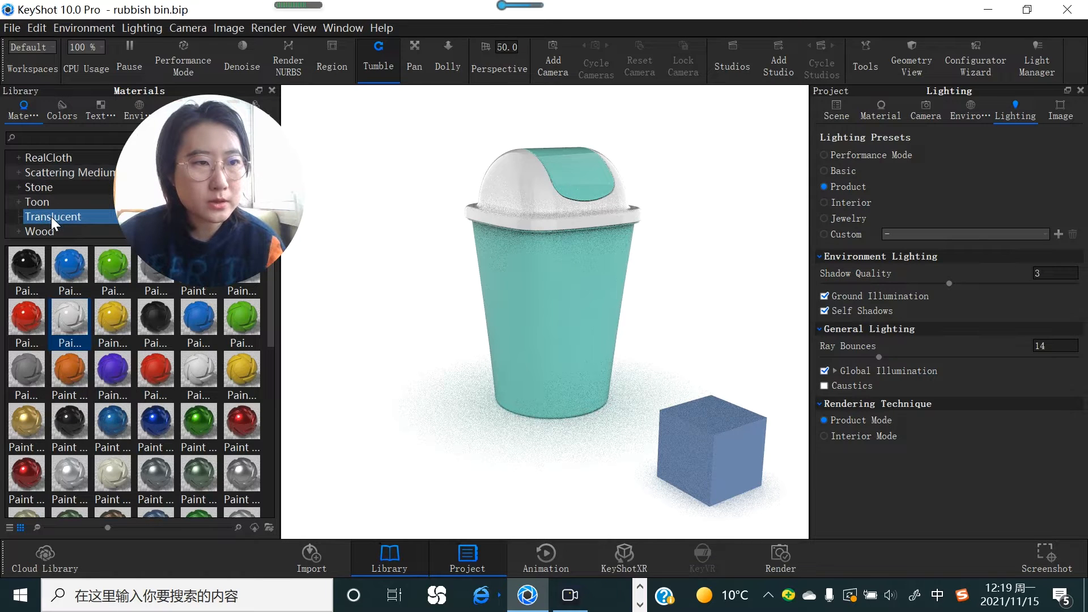
{"action": "left_click", "coordinate": [53, 216]}
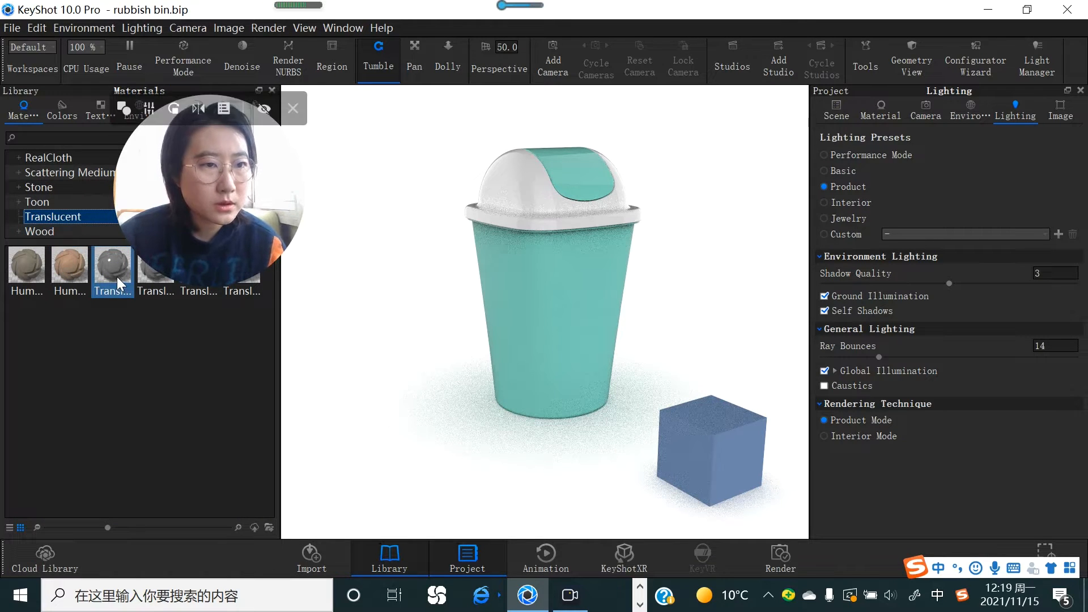
{"action": "scroll", "coordinate": [58, 213], "scroll_direction": "up", "scroll_amount": 2}
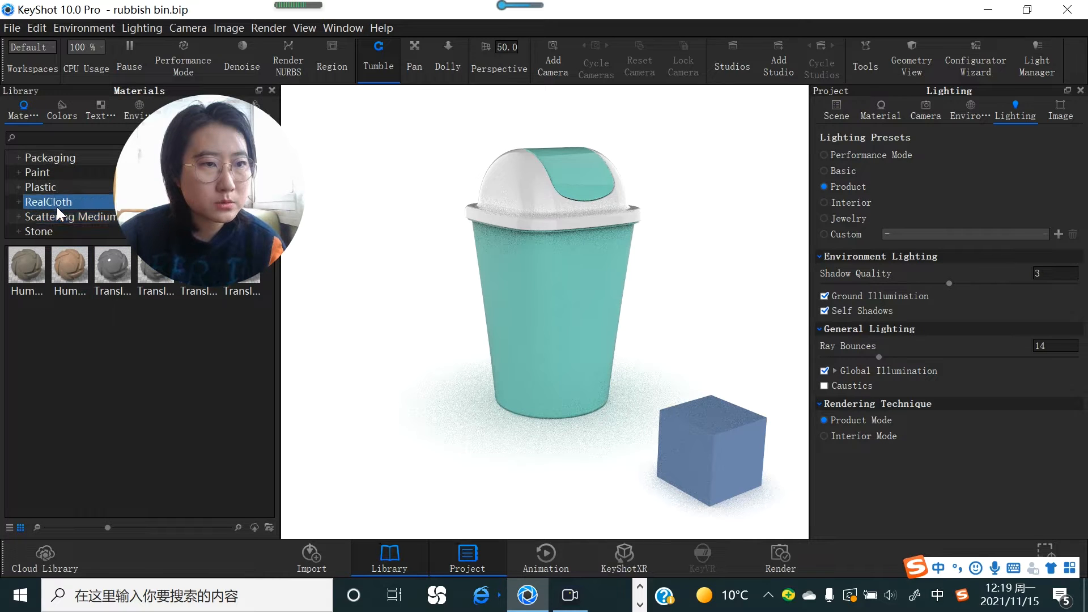
{"action": "scroll", "coordinate": [56, 203], "scroll_direction": "up", "scroll_amount": 1}
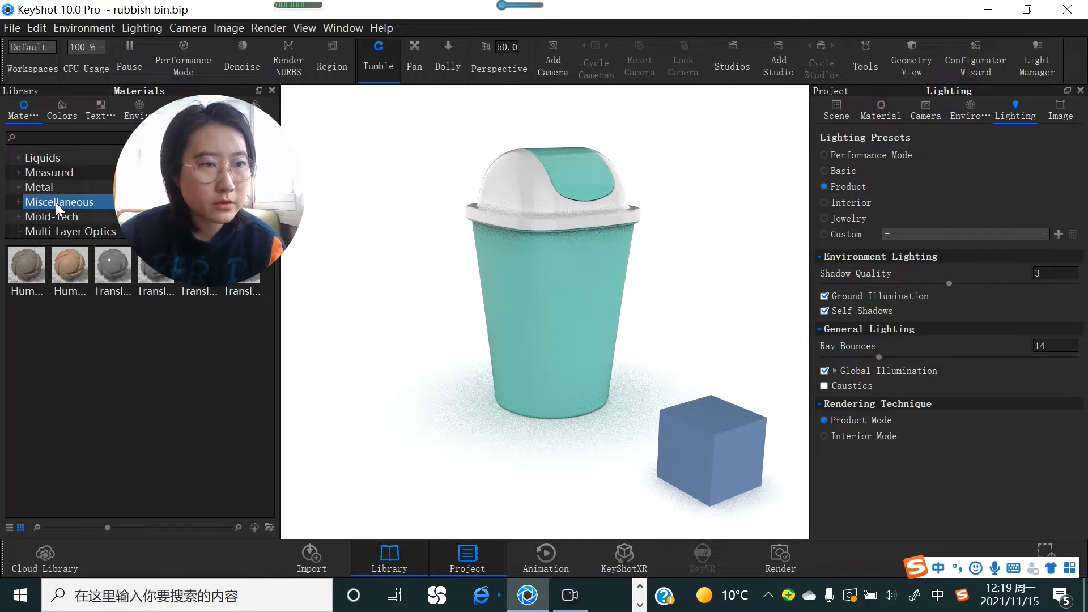
{"action": "scroll", "coordinate": [55, 202], "scroll_direction": "up", "scroll_amount": 1}
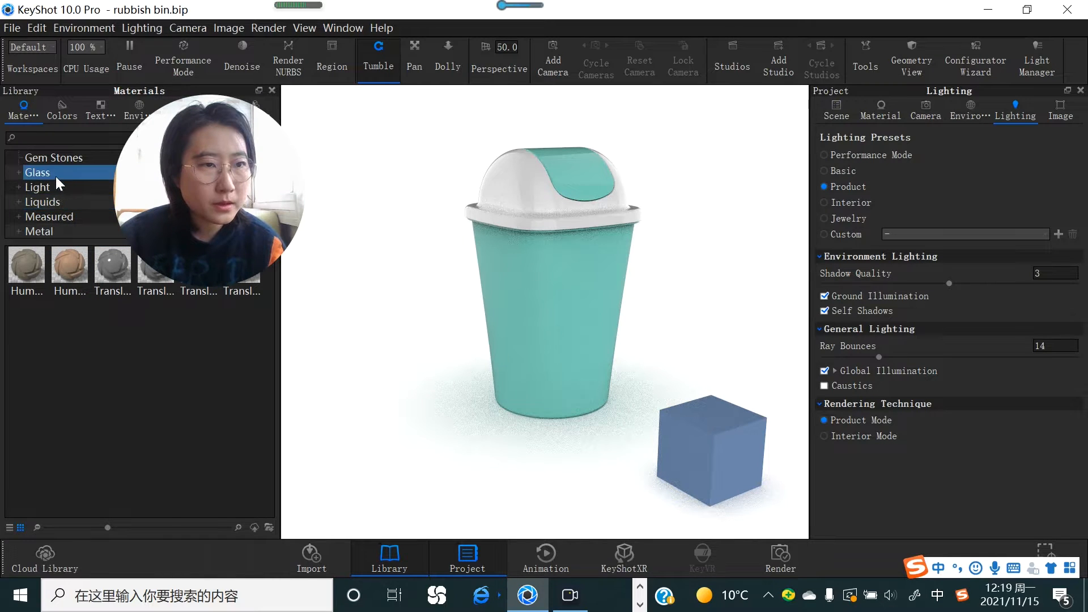
{"action": "left_click", "coordinate": [56, 176]}
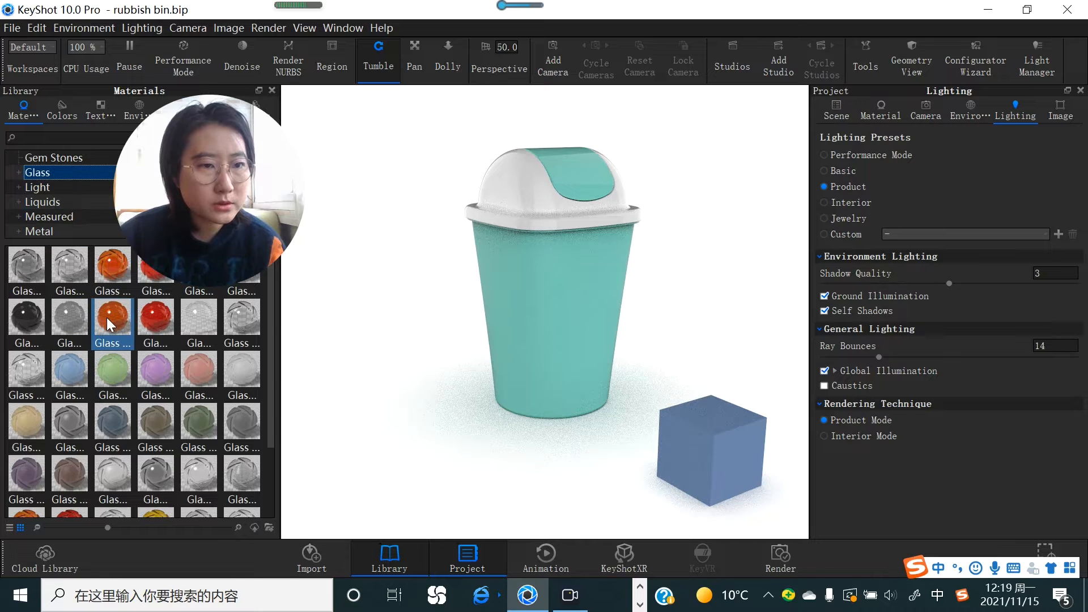
{"action": "mouse_move", "coordinate": [107, 318]}
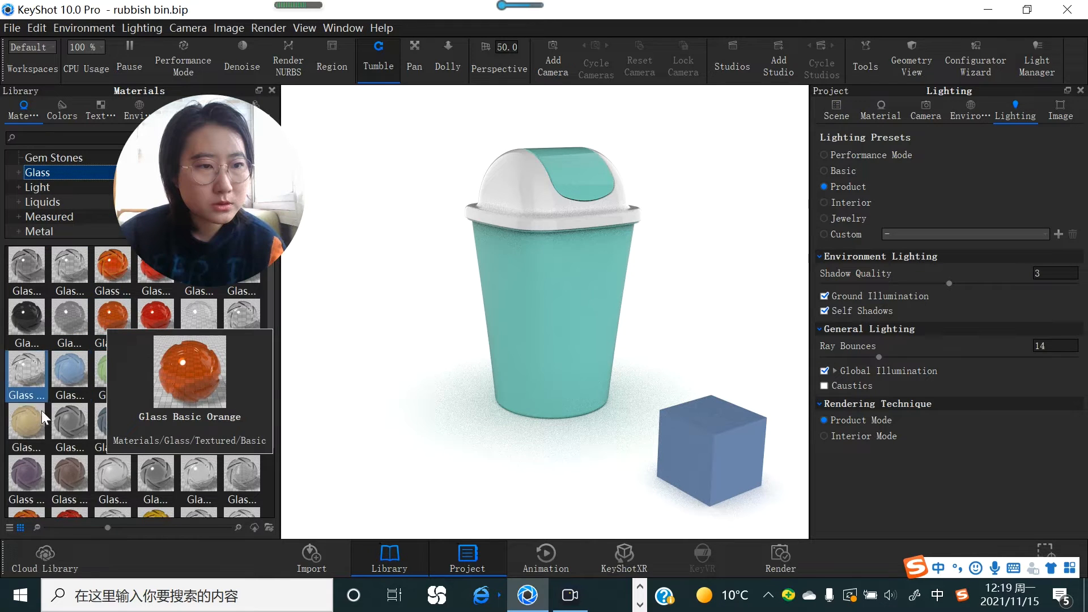
{"action": "mouse_move", "coordinate": [35, 418]}
{"action": "left_click_drag", "start_coordinate": [105, 313], "coordinate": [710, 472]}
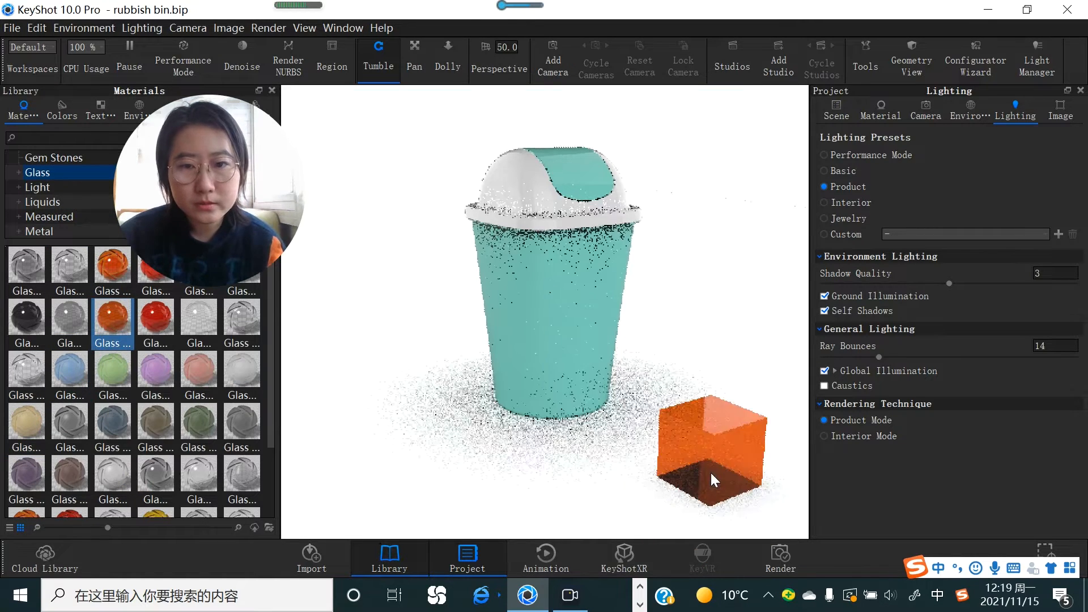
Step: Compare the Performance Mode, Basic and Product lighting presets on the orange glass cube, ending on Product
{"action": "left_click", "coordinate": [823, 157]}
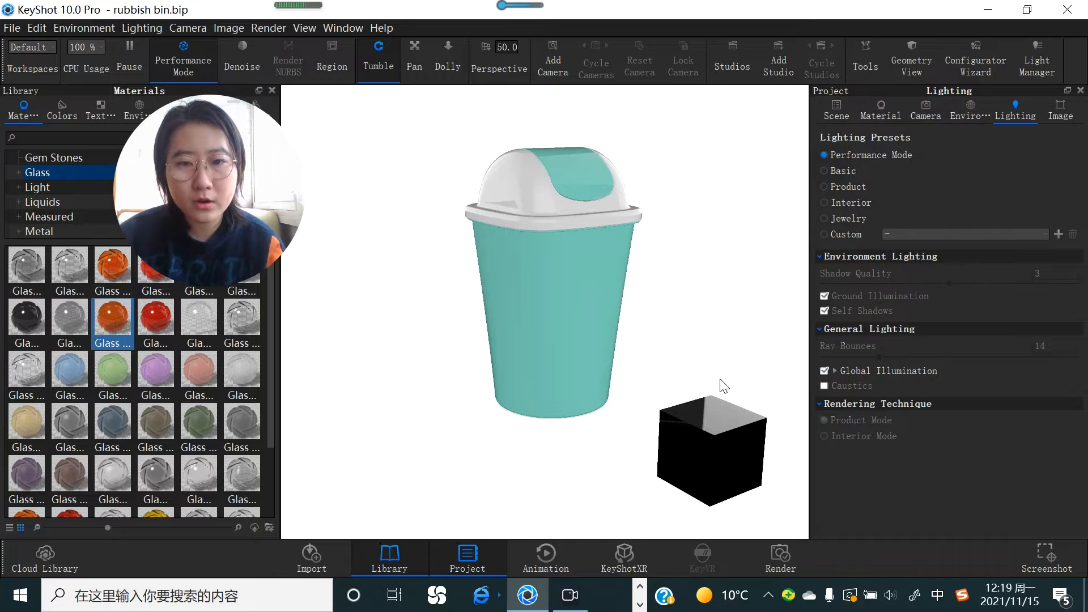
{"action": "left_click", "coordinate": [825, 172]}
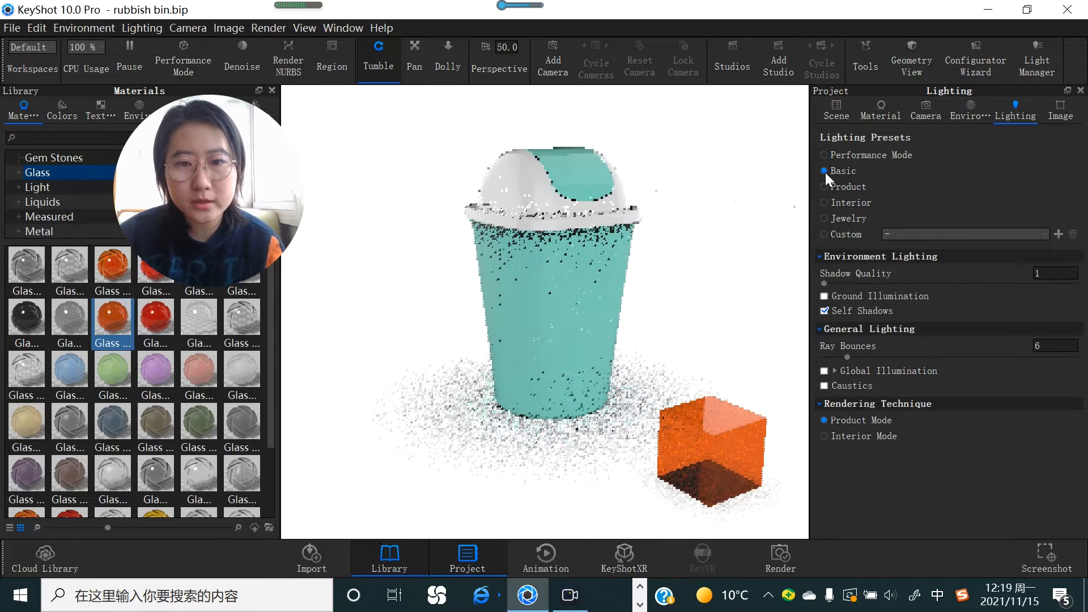
{"action": "left_click", "coordinate": [825, 186]}
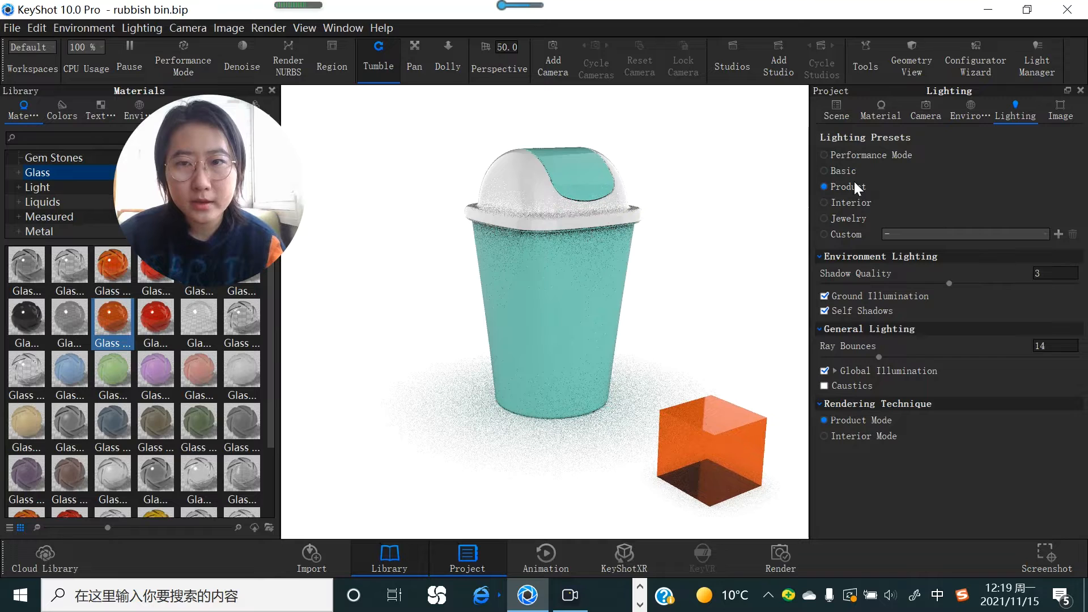
Step: Delete the orange glass cube from the scene
{"action": "right_click", "coordinate": [731, 425]}
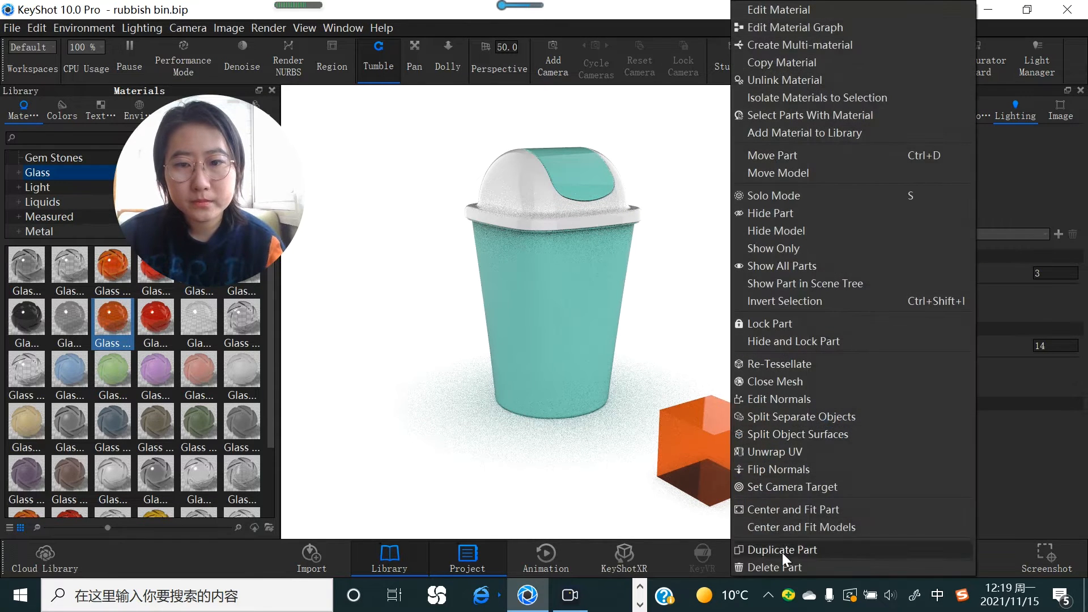
{"action": "left_click", "coordinate": [778, 566]}
{"action": "left_click", "coordinate": [614, 308]}
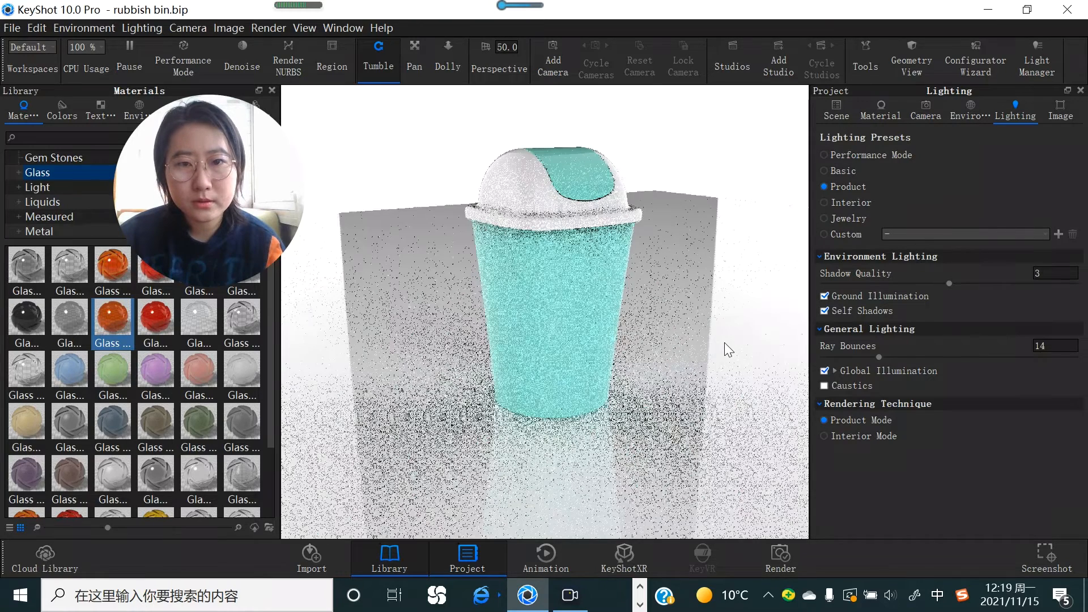
Step: Try the Interior and Jewelry lighting presets on the bin
{"action": "left_click", "coordinate": [825, 202]}
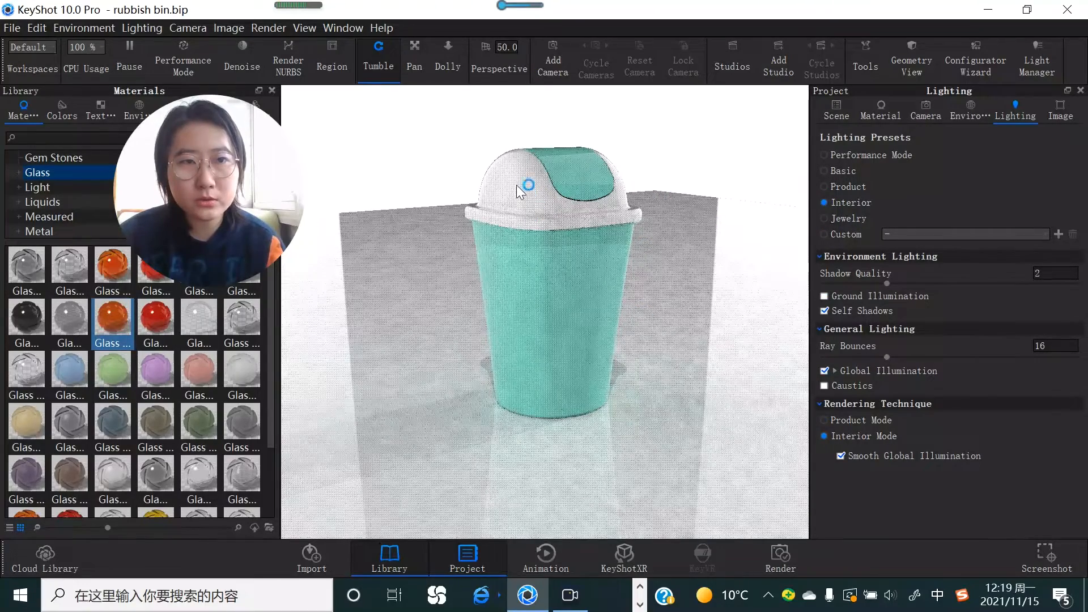
{"action": "left_click", "coordinate": [562, 193]}
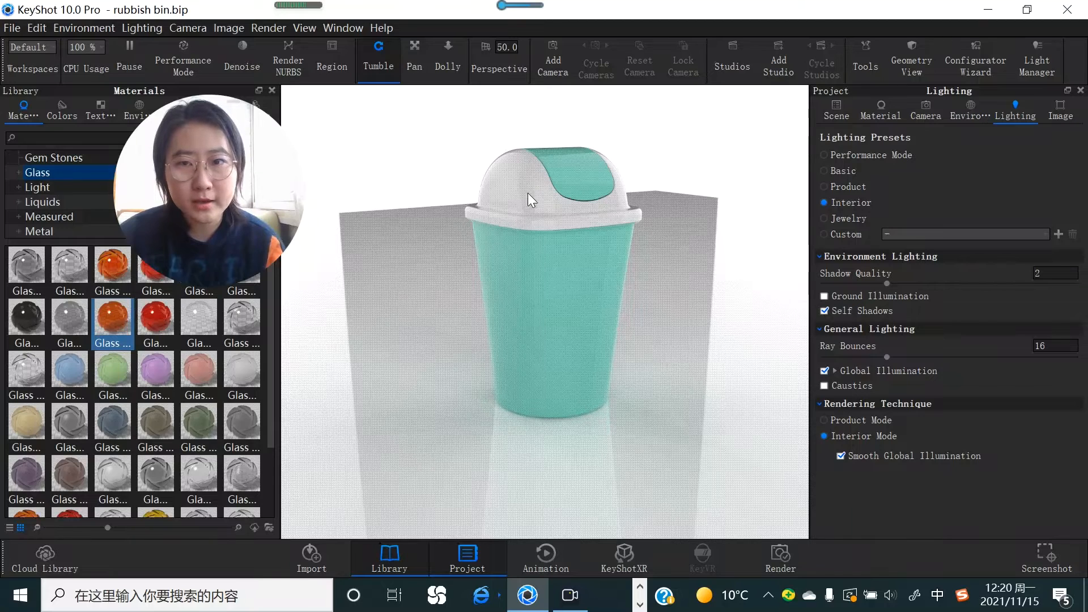
{"action": "left_click", "coordinate": [827, 219]}
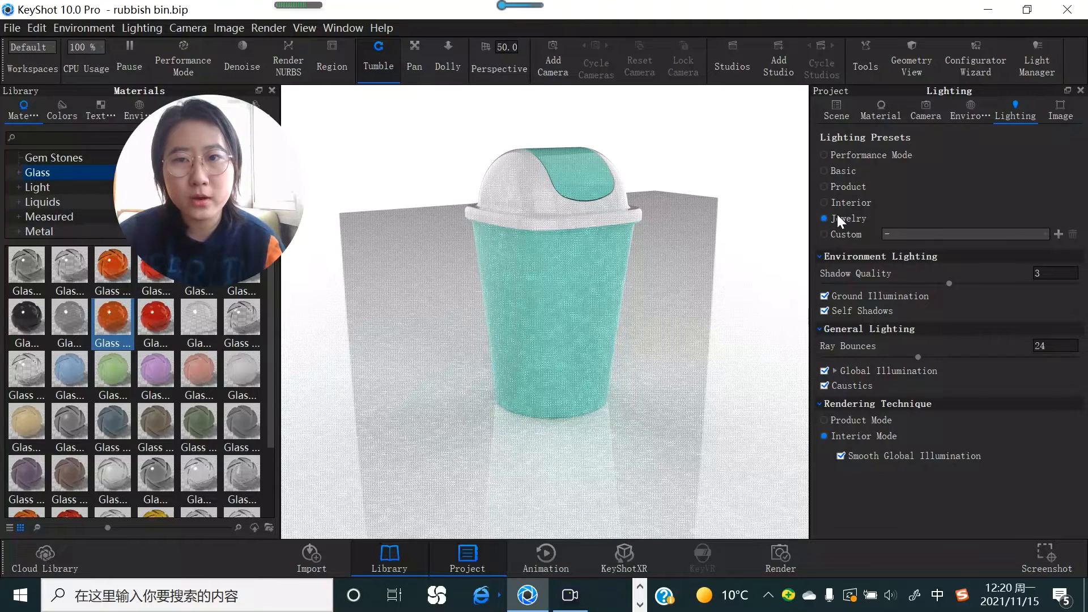
Step: Apply the Product lighting preset and turn off Ground Illumination
{"action": "left_click", "coordinate": [823, 187]}
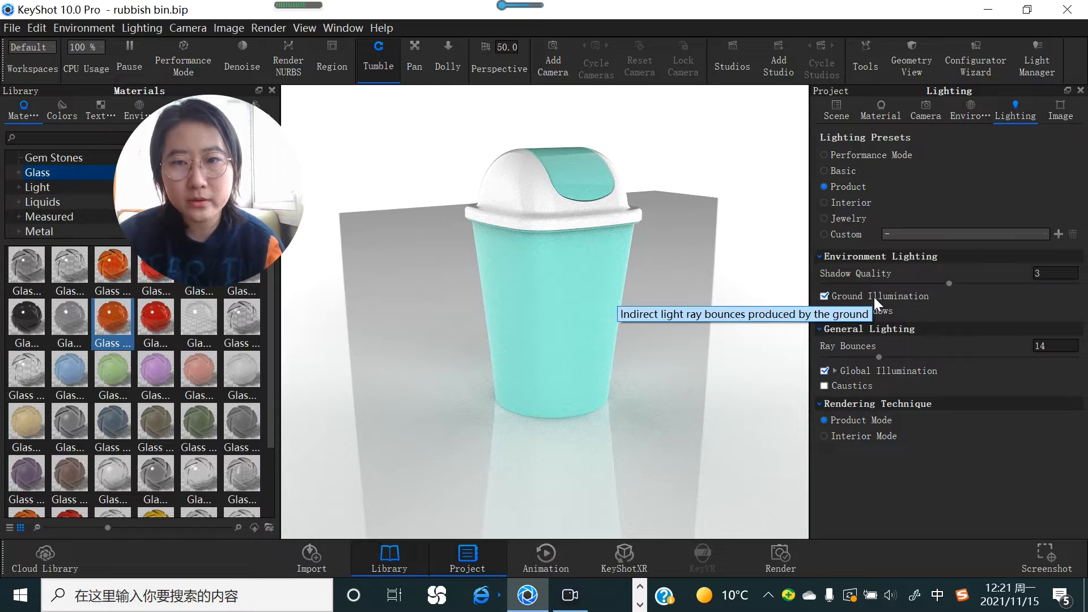
{"action": "left_click", "coordinate": [824, 296]}
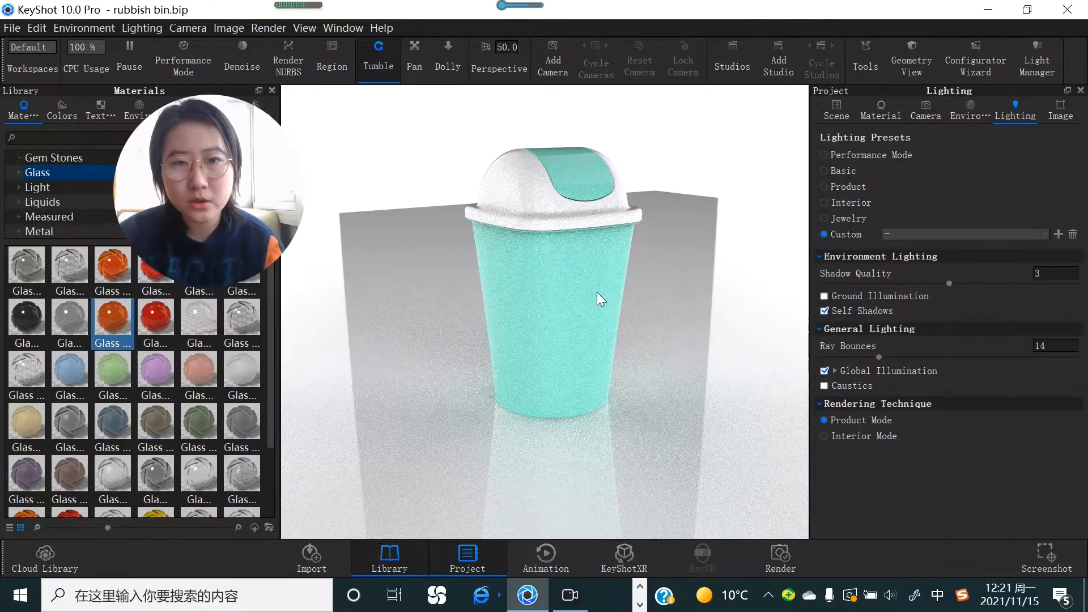
Step: Disable Self Shadows to compare the shading on the bin, and enable the option again
{"action": "left_click_drag", "start_coordinate": [597, 291], "coordinate": [594, 298]}
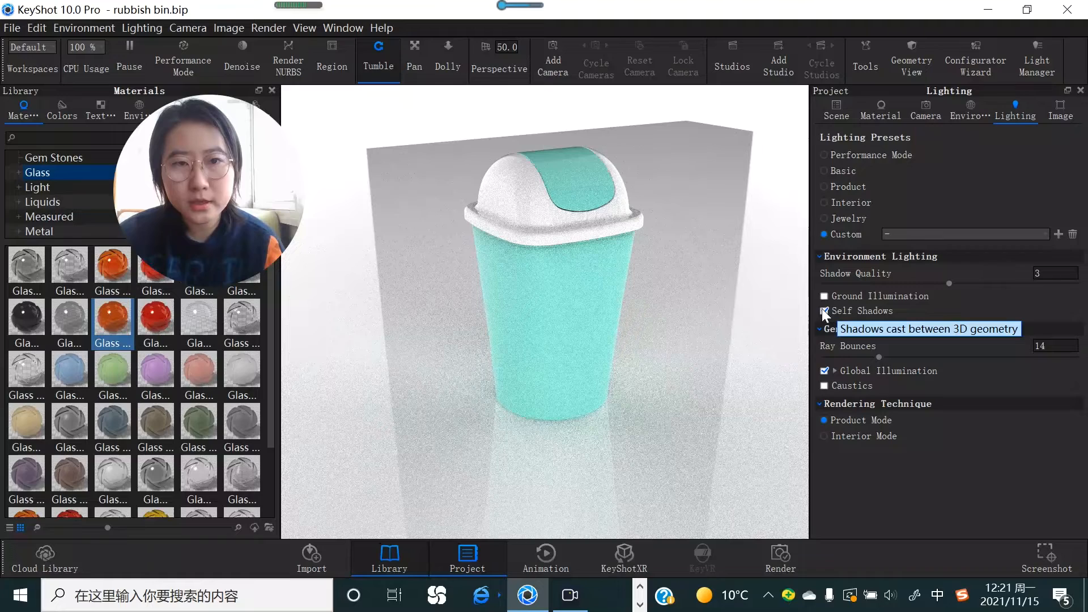
{"action": "left_click", "coordinate": [824, 311]}
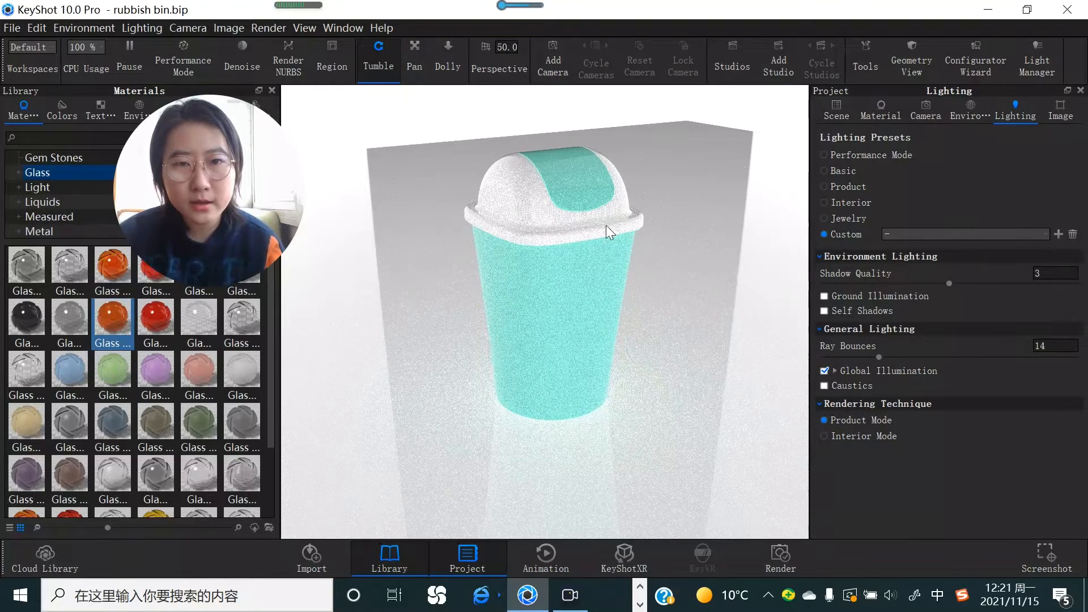
{"action": "left_click", "coordinate": [825, 311]}
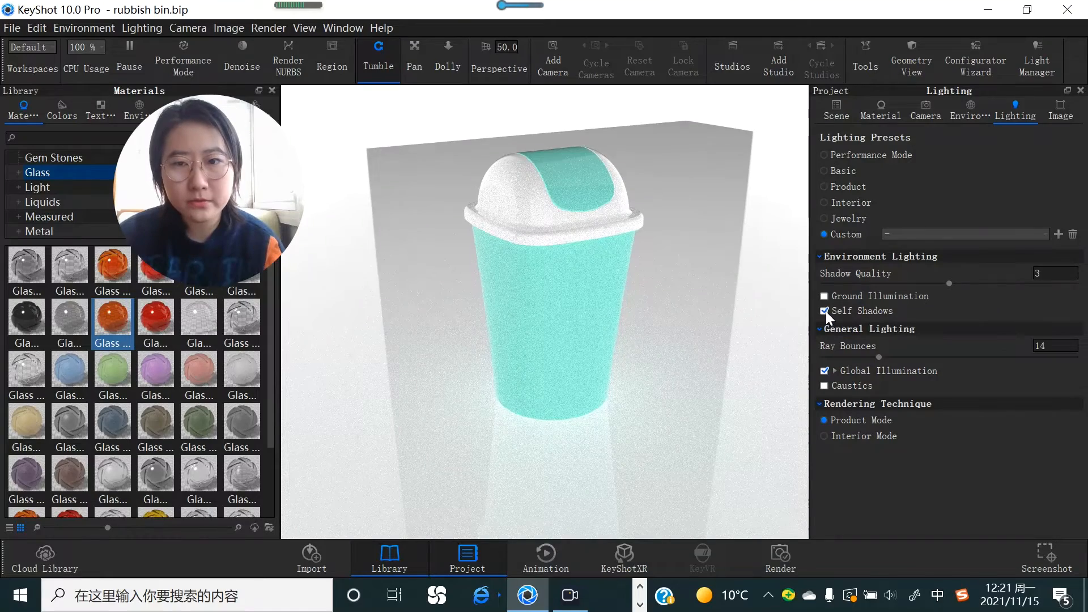
Step: Turn Self Shadows off and back on to compare its effect on the bin once more
{"action": "left_click", "coordinate": [822, 311]}
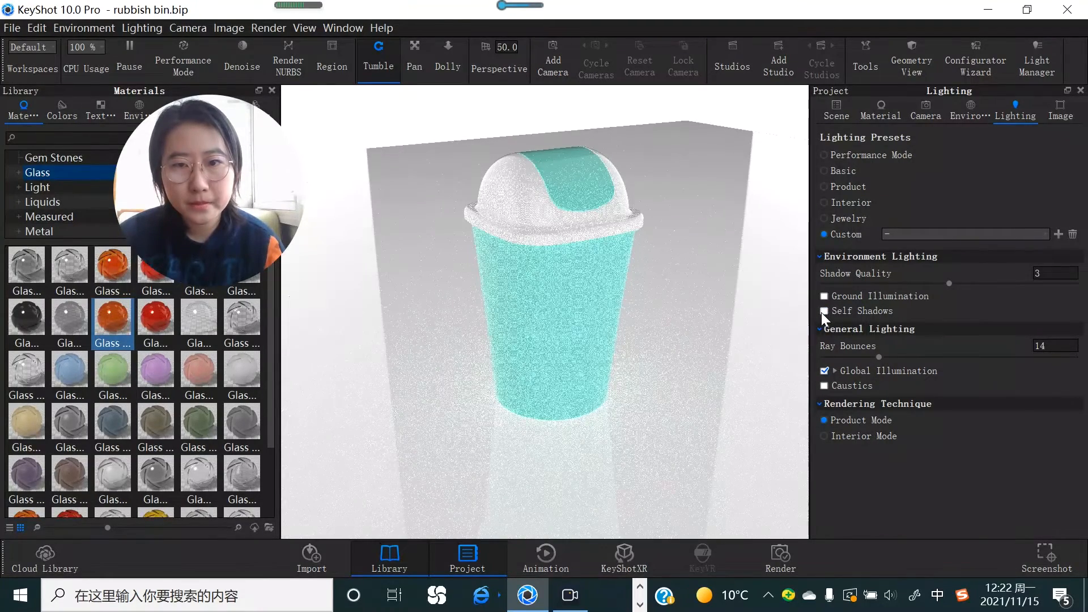
{"action": "left_click", "coordinate": [823, 311]}
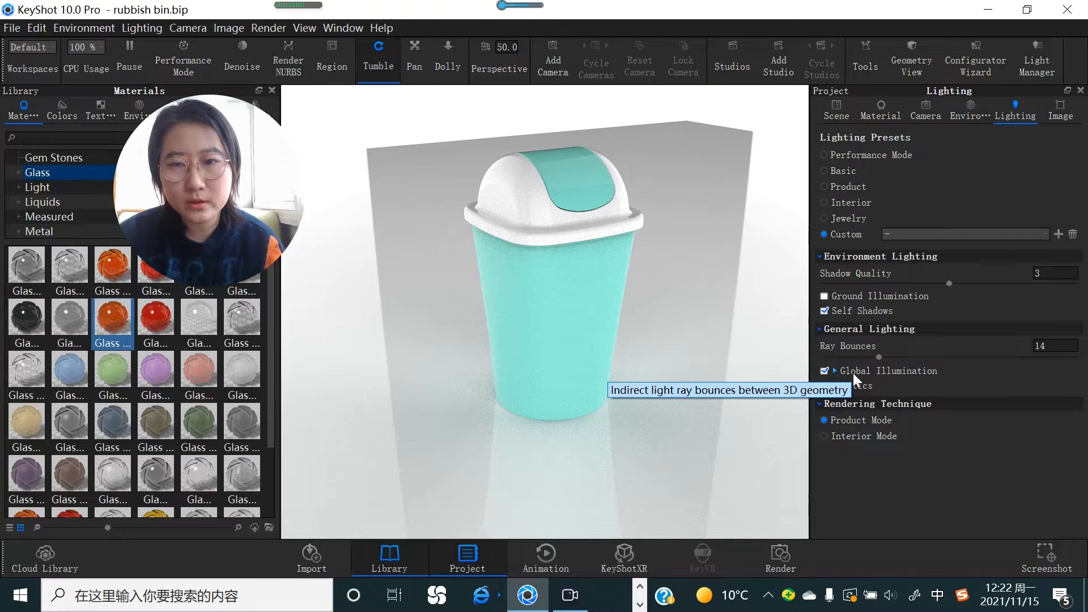
Step: Compare the bin's render with Global Illumination off and on, and with Caustics on and off
{"action": "left_click_drag", "start_coordinate": [668, 362], "coordinate": [679, 383]}
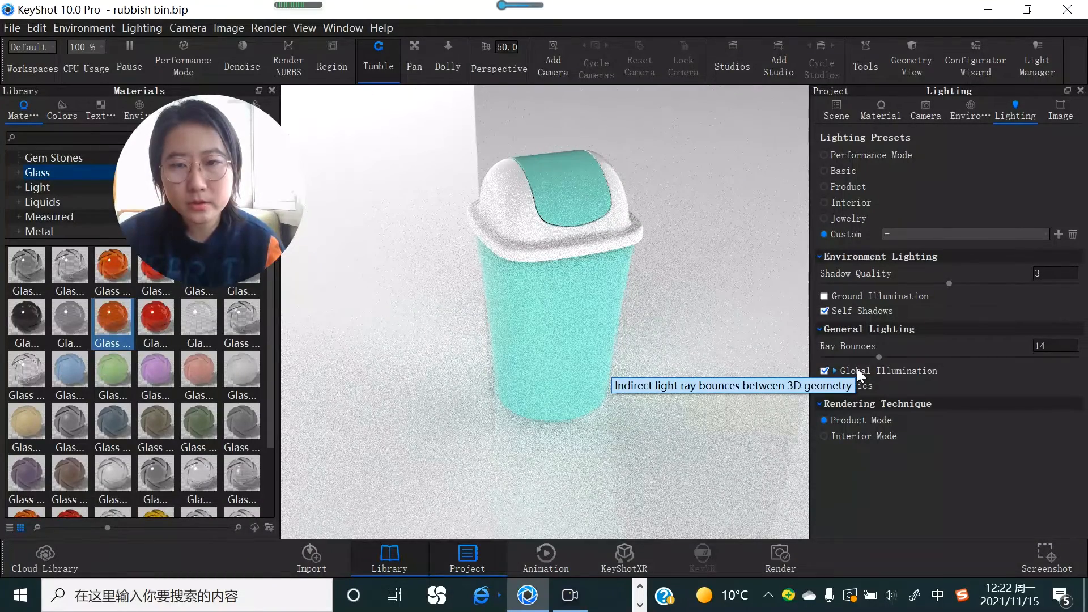
{"action": "left_click", "coordinate": [824, 371]}
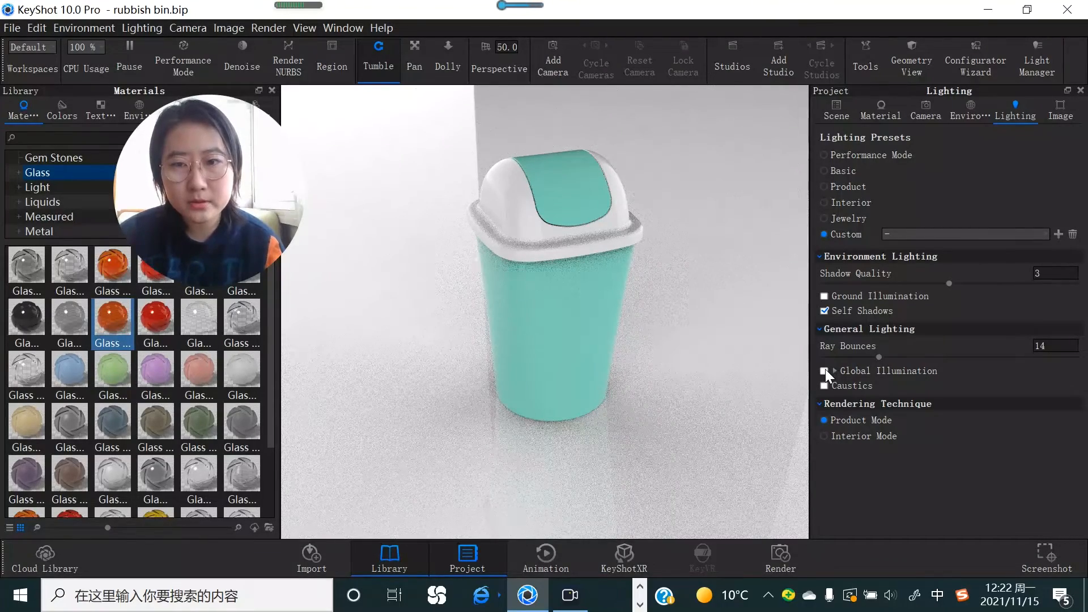
{"action": "left_click", "coordinate": [824, 372]}
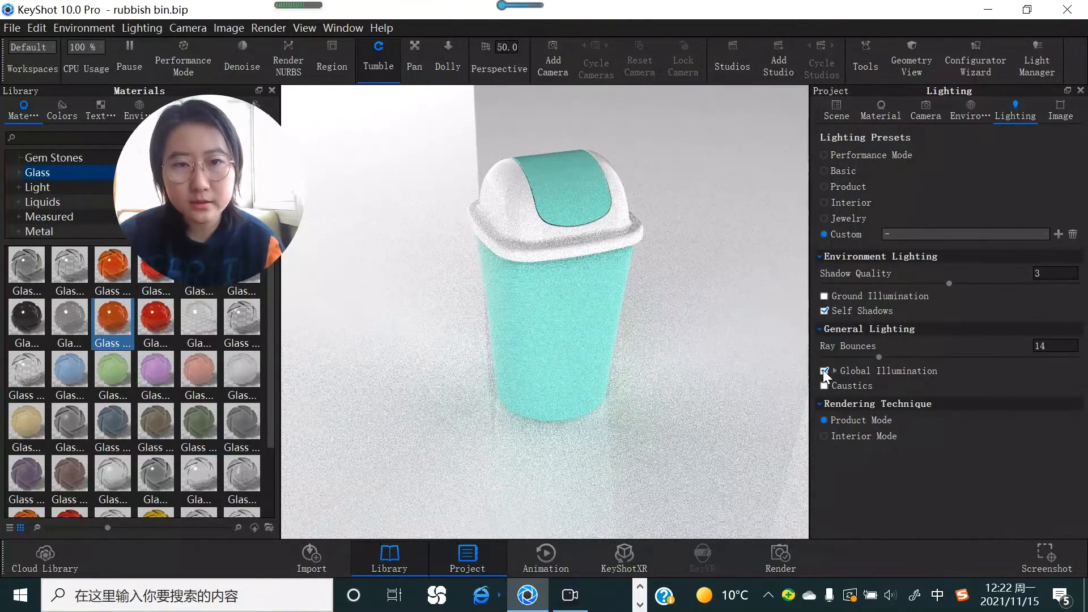
{"action": "left_click", "coordinate": [825, 371]}
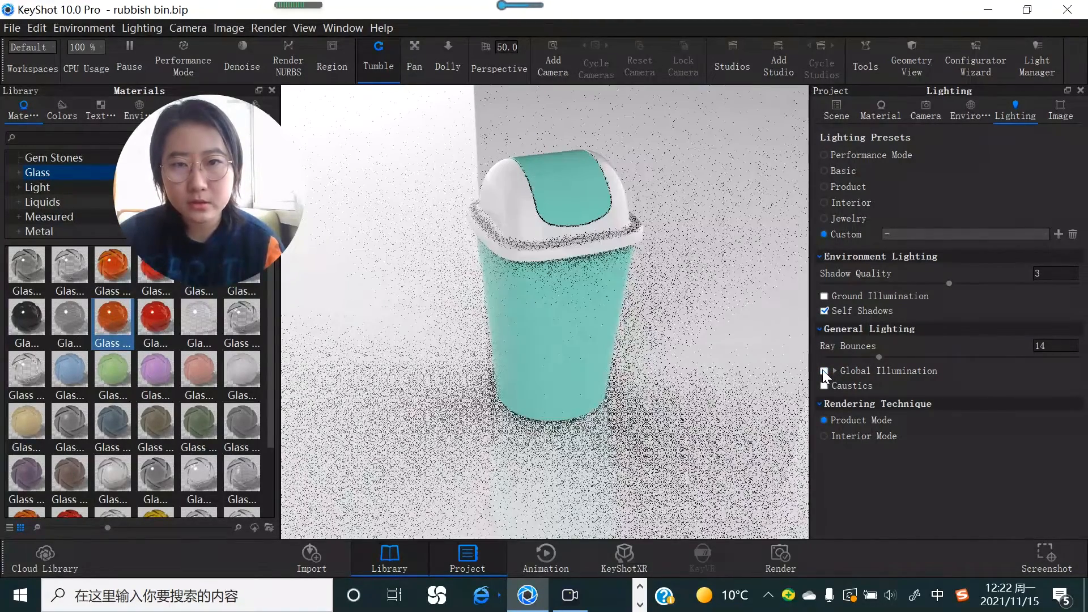
{"action": "left_click", "coordinate": [824, 371]}
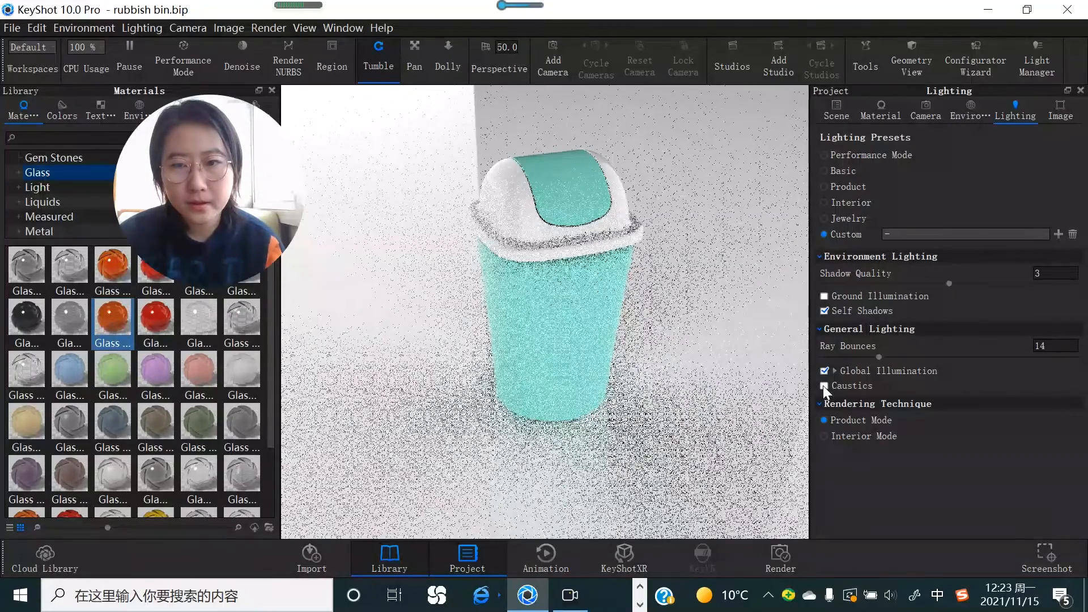
{"action": "left_click", "coordinate": [824, 386]}
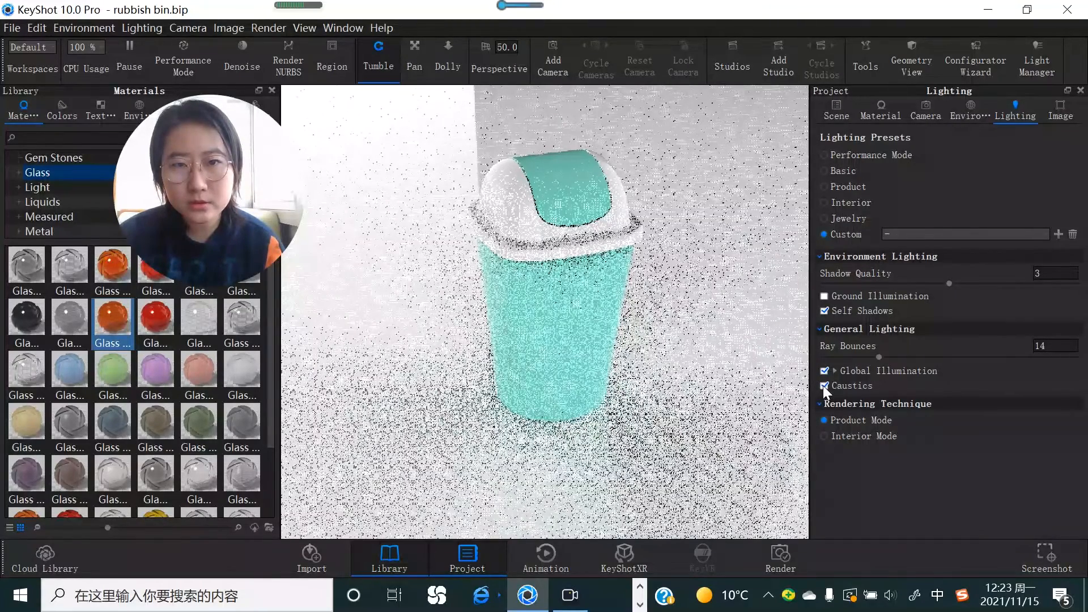
{"action": "left_click", "coordinate": [825, 386]}
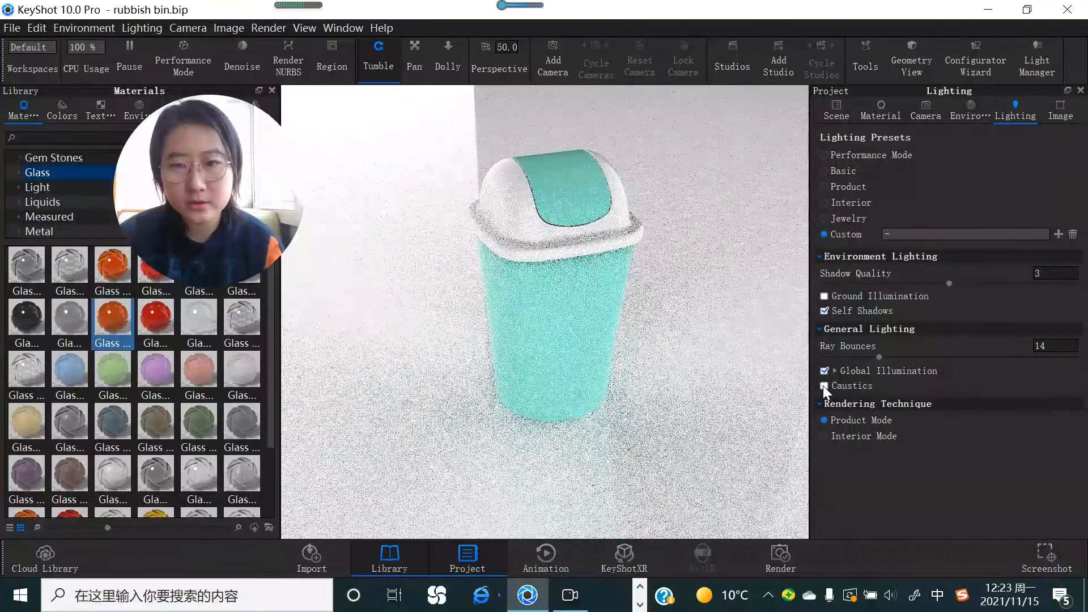
Step: Switch the rendering technique to Interior Mode and compare Smooth Global Illumination off and on, leaving it enabled
{"action": "left_click", "coordinate": [824, 436]}
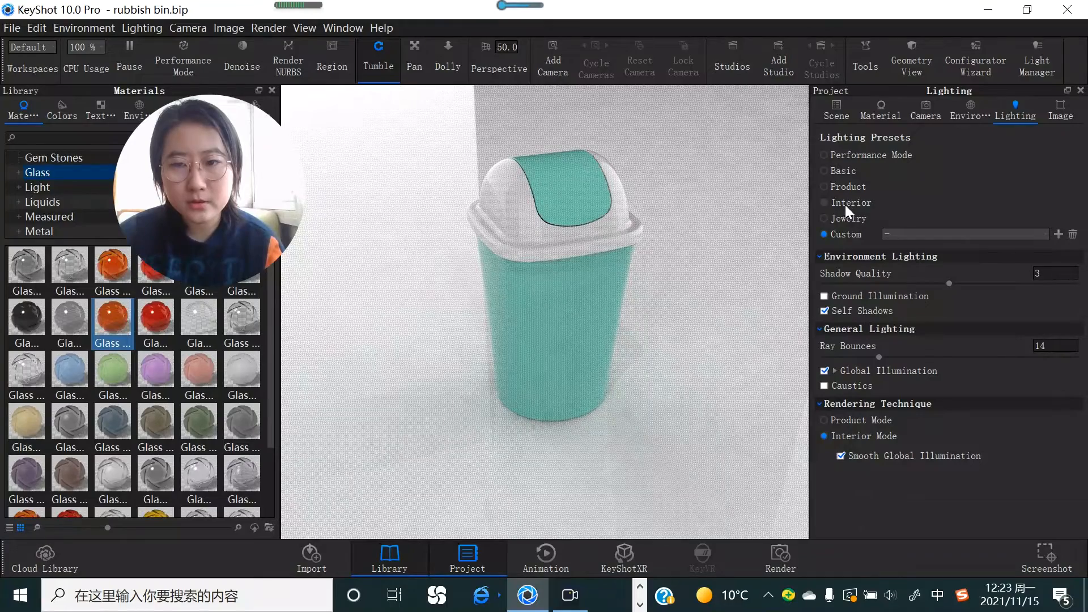
{"action": "left_click", "coordinate": [842, 455]}
{"action": "left_click", "coordinate": [842, 455]}
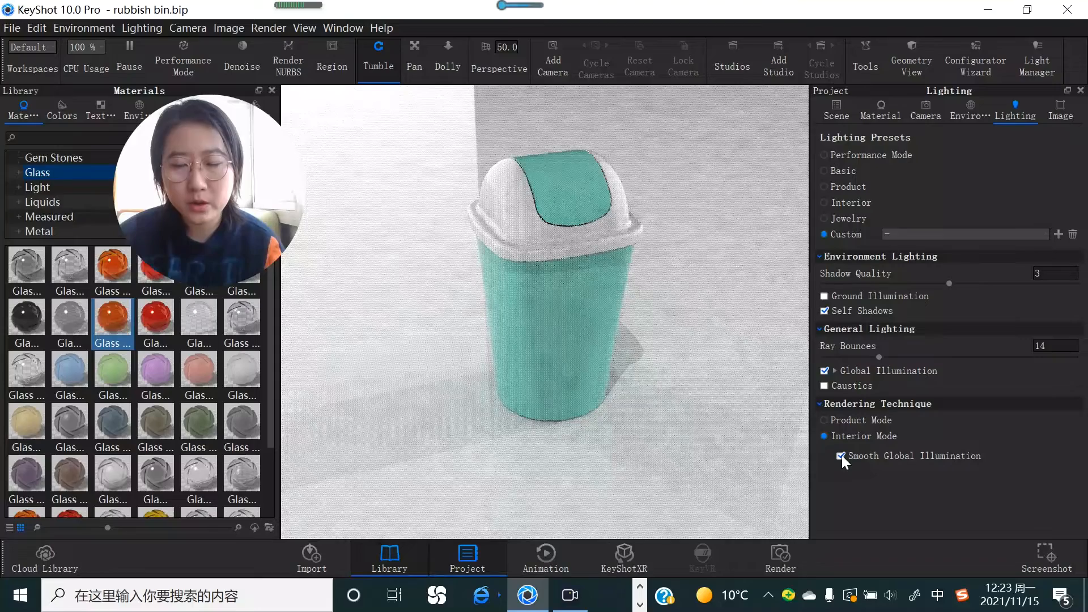
Step: Open the image settings, try the Photographic style on the bin render, and return to Basic
{"action": "left_click", "coordinate": [1061, 115]}
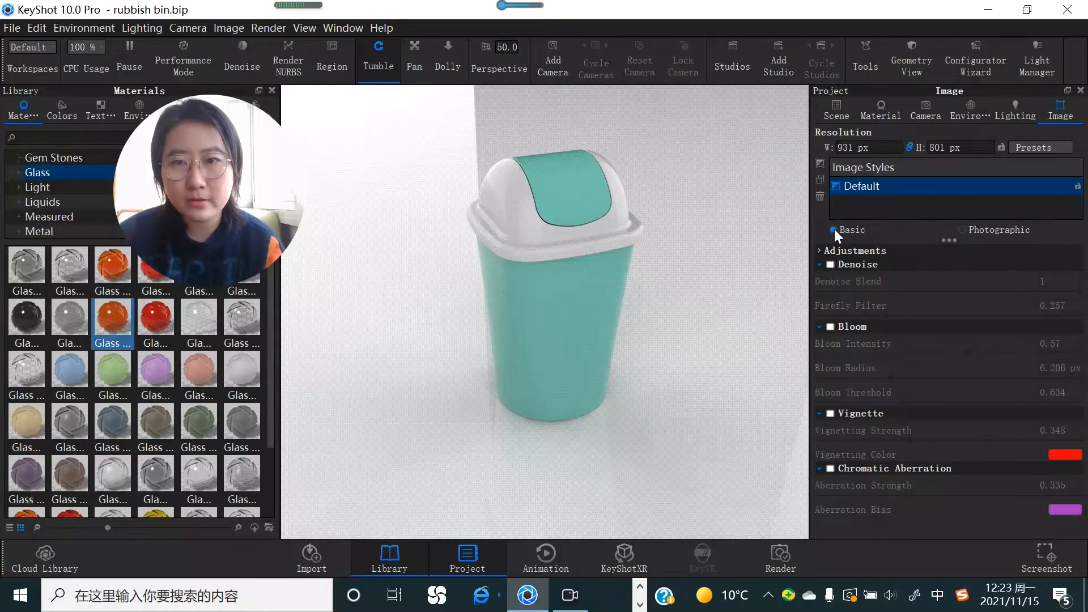
{"action": "left_click", "coordinate": [962, 229]}
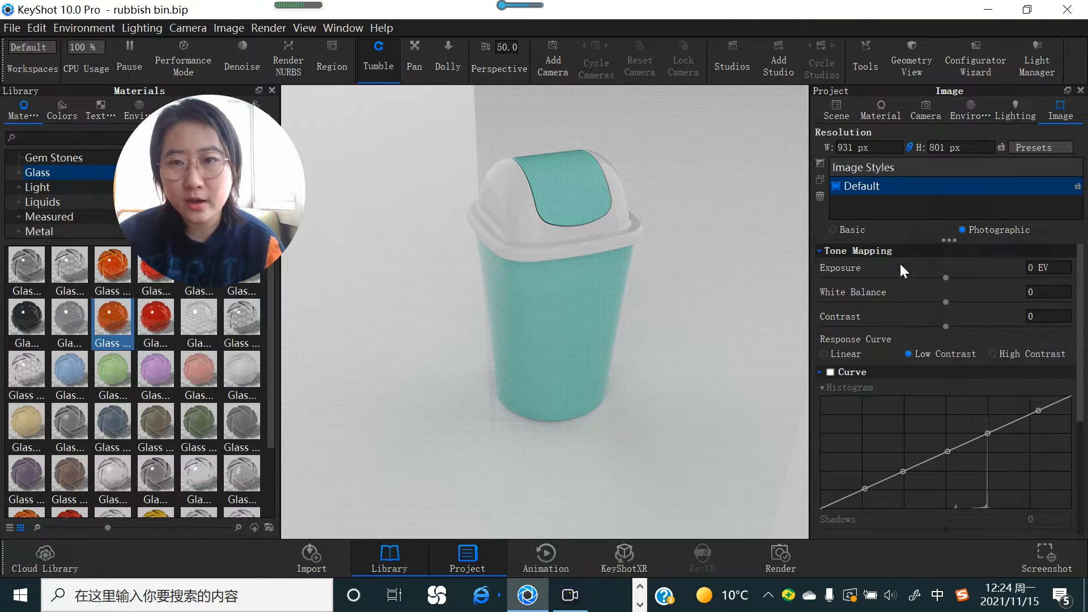
{"action": "left_click", "coordinate": [833, 229]}
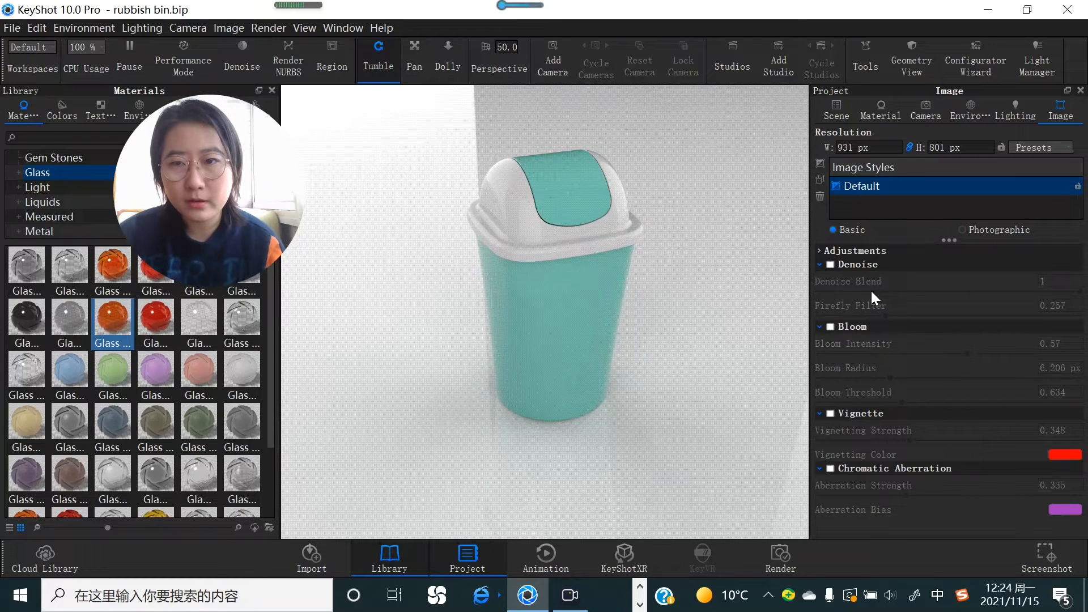
Step: Expand the image adjustments and set the exposure to 0.472 EV and the gamma to 1.975
{"action": "left_click", "coordinate": [820, 251]}
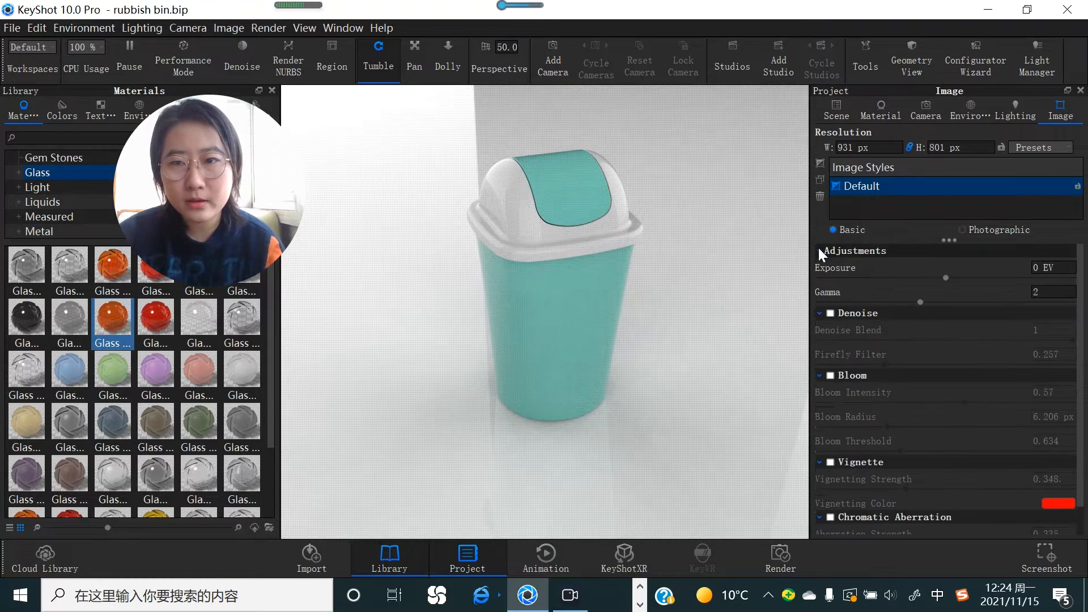
{"action": "left_click_drag", "start_coordinate": [947, 276], "coordinate": [977, 277]}
{"action": "left_click_drag", "start_coordinate": [919, 301], "coordinate": [1002, 297]}
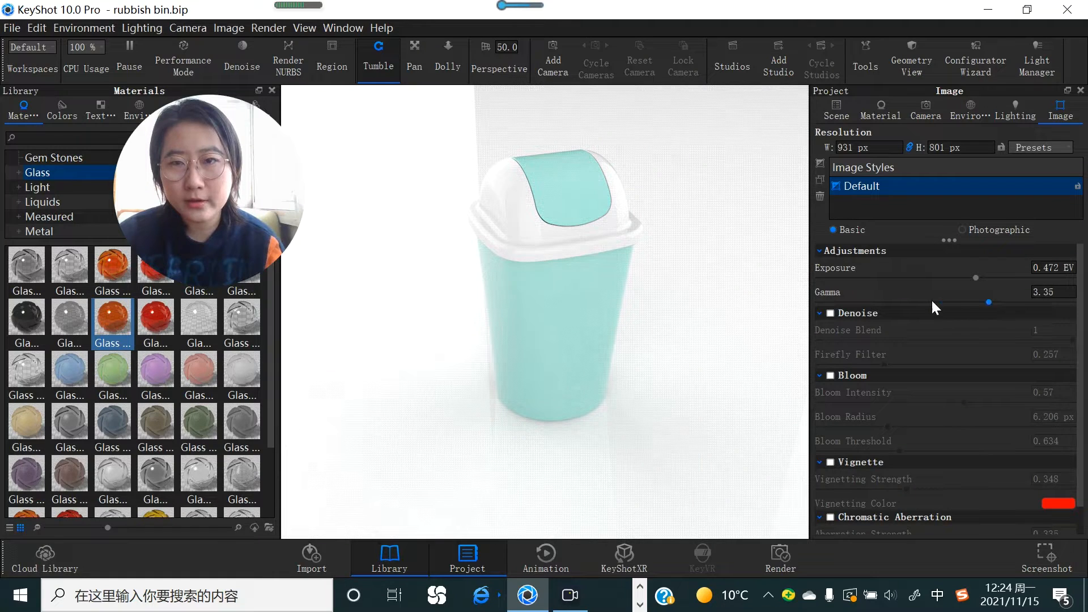
{"action": "left_click", "coordinate": [919, 301]}
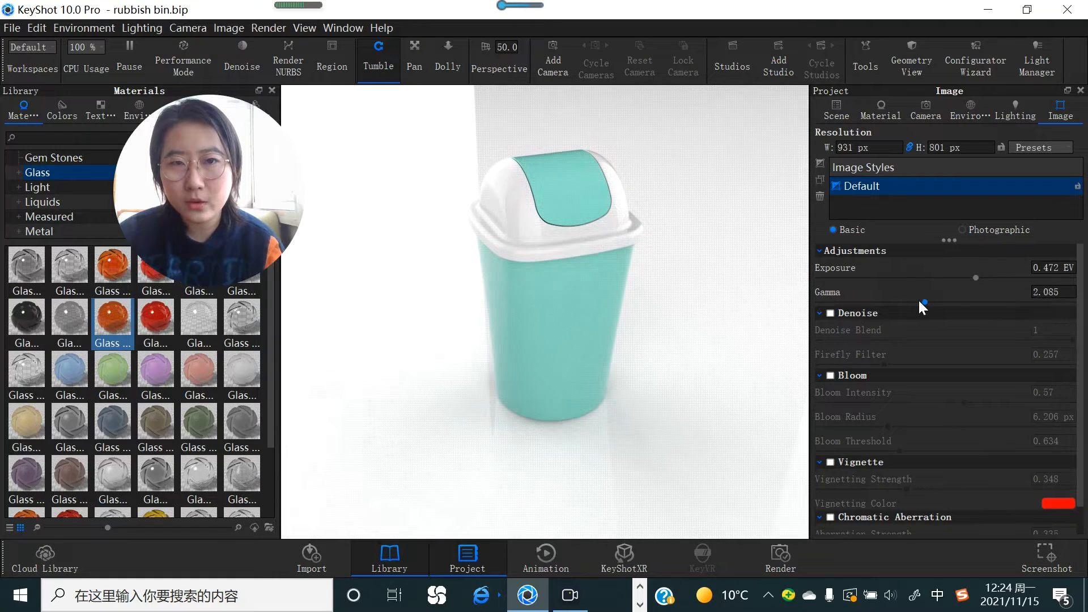
Step: Turn Denoise on and off twice to compare the grain in the bin render
{"action": "left_click", "coordinate": [832, 313]}
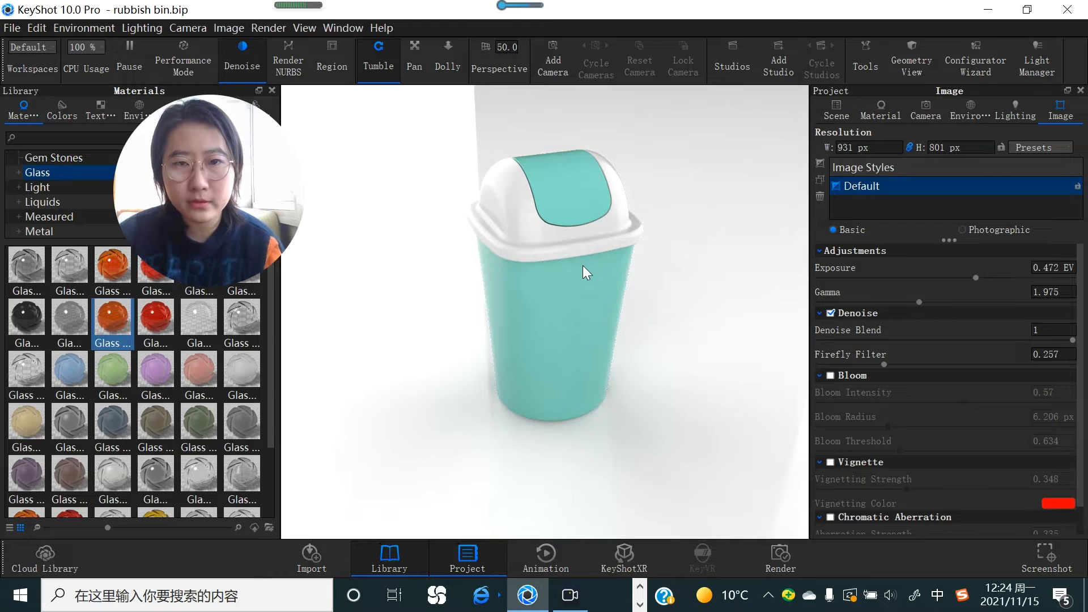
{"action": "left_click", "coordinate": [831, 314]}
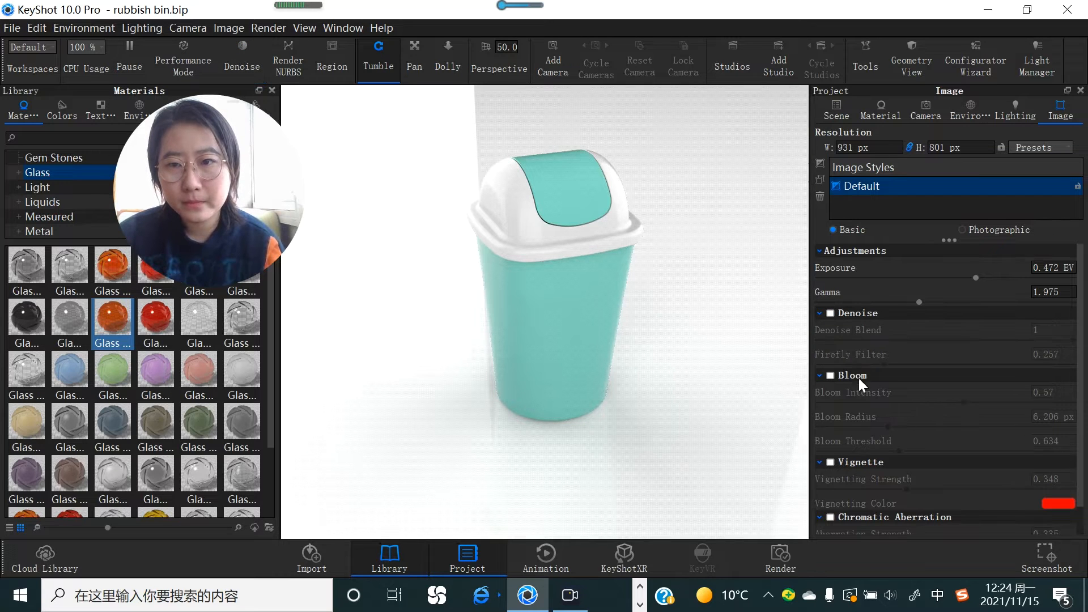
{"action": "left_click", "coordinate": [833, 313]}
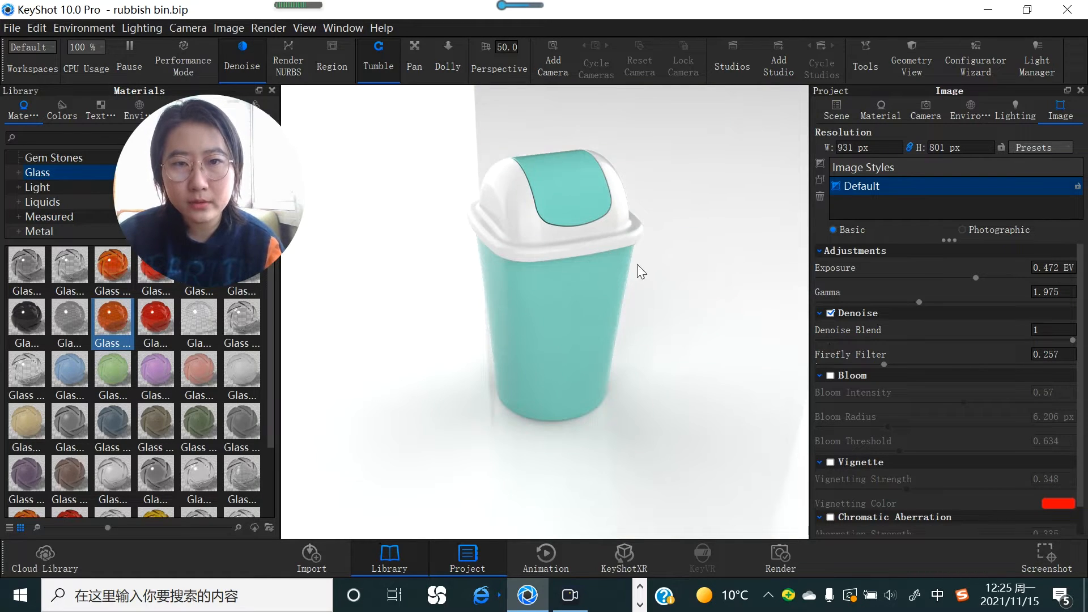
{"action": "left_click", "coordinate": [830, 314]}
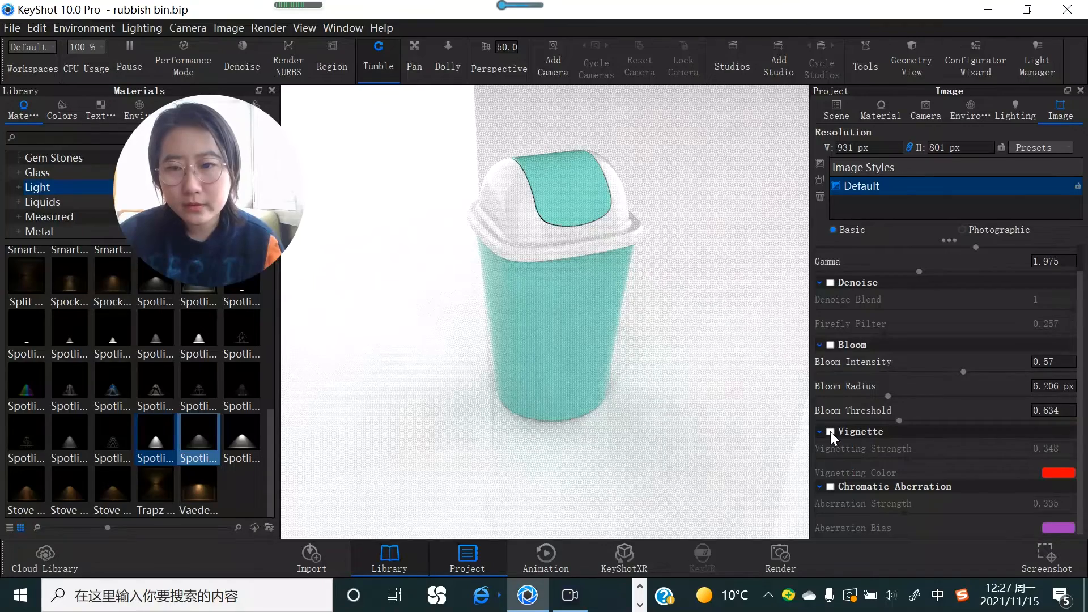
Step: Enable the Vignette effect and change the vignetting color to black (#000000)
{"action": "left_click", "coordinate": [830, 431]}
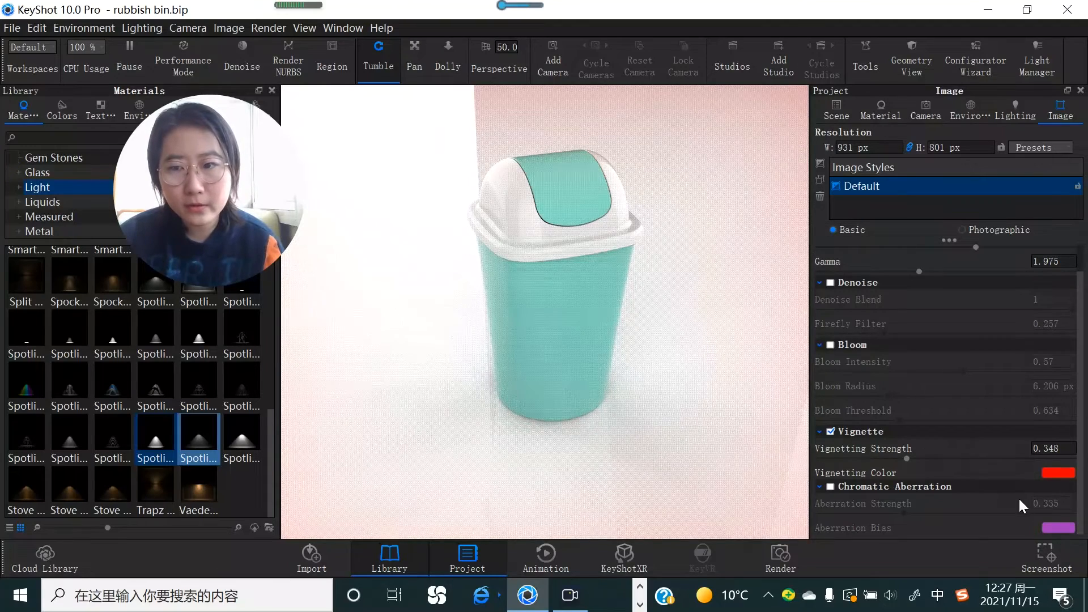
{"action": "left_click", "coordinate": [1048, 471]}
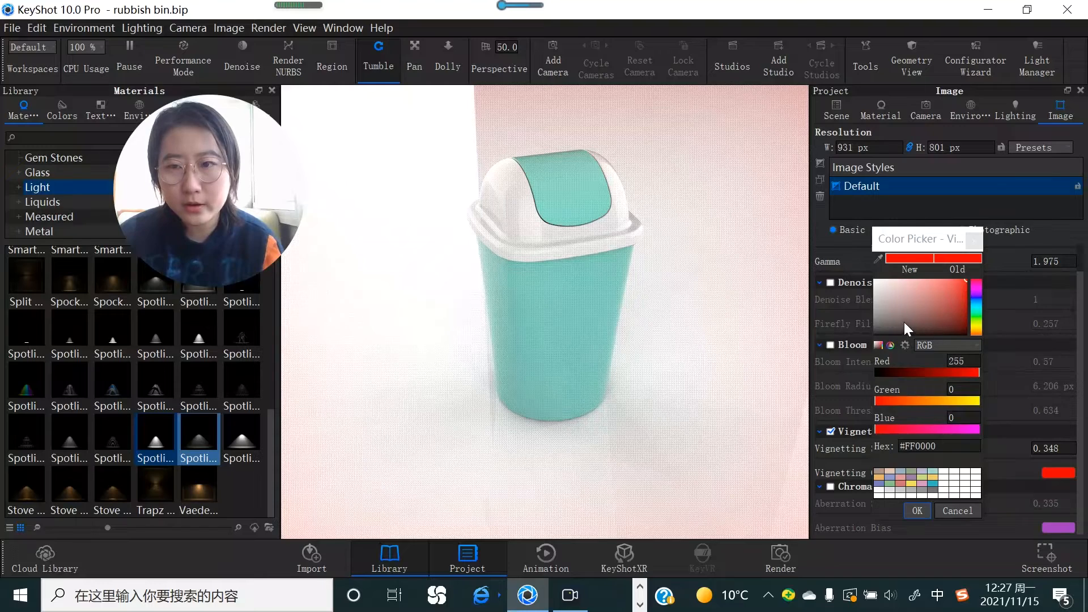
{"action": "left_click", "coordinate": [966, 333]}
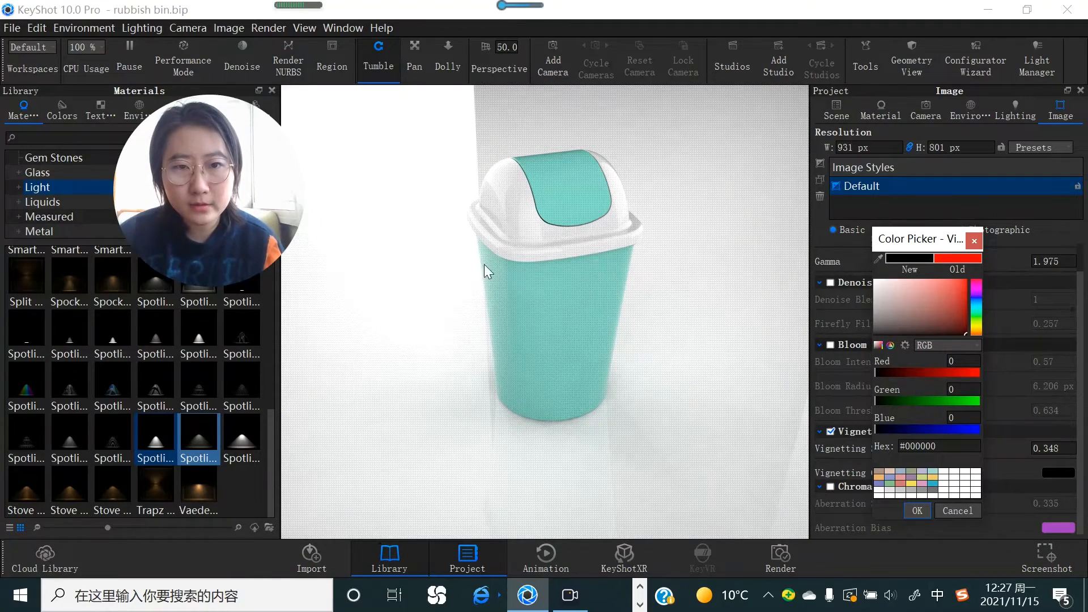
{"action": "left_click", "coordinate": [917, 511]}
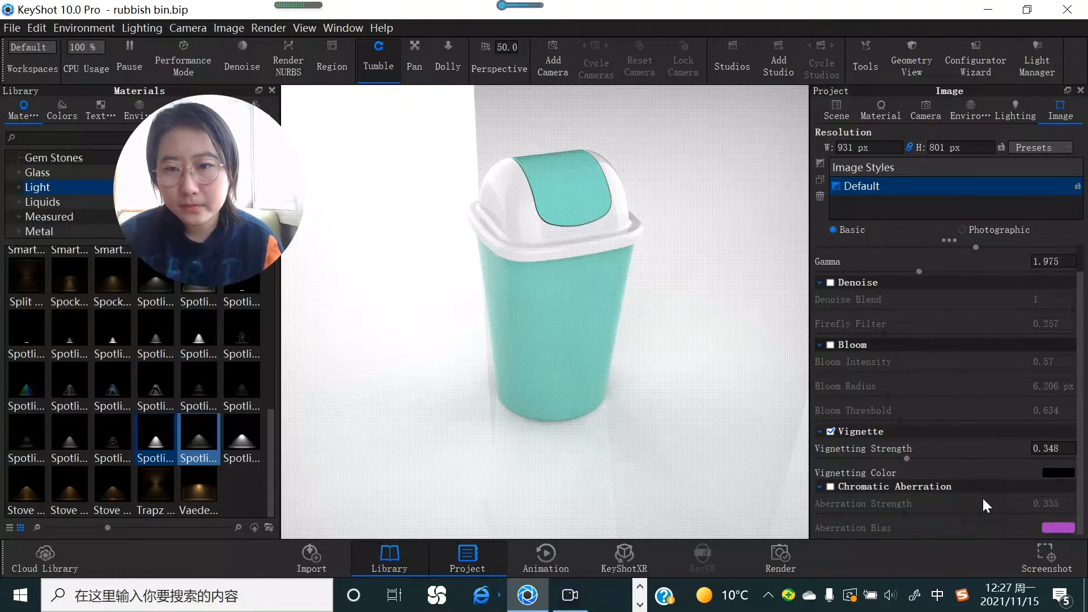
Step: Set the vignetting strength to 0.833 and disable the Vignette effect
{"action": "left_click_drag", "start_coordinate": [908, 457], "coordinate": [1033, 465]}
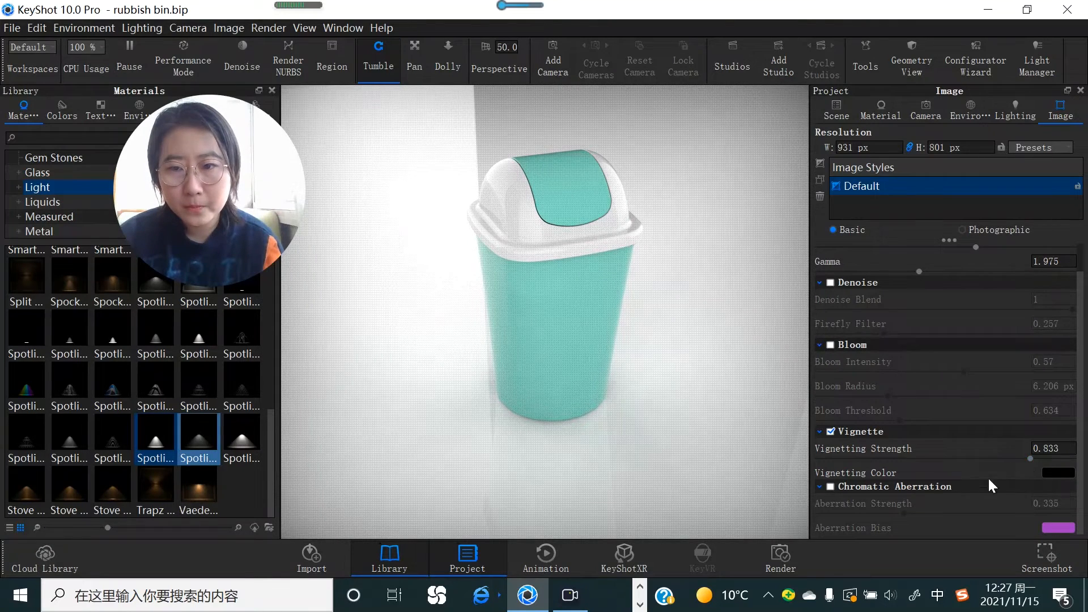
{"action": "left_click", "coordinate": [830, 432]}
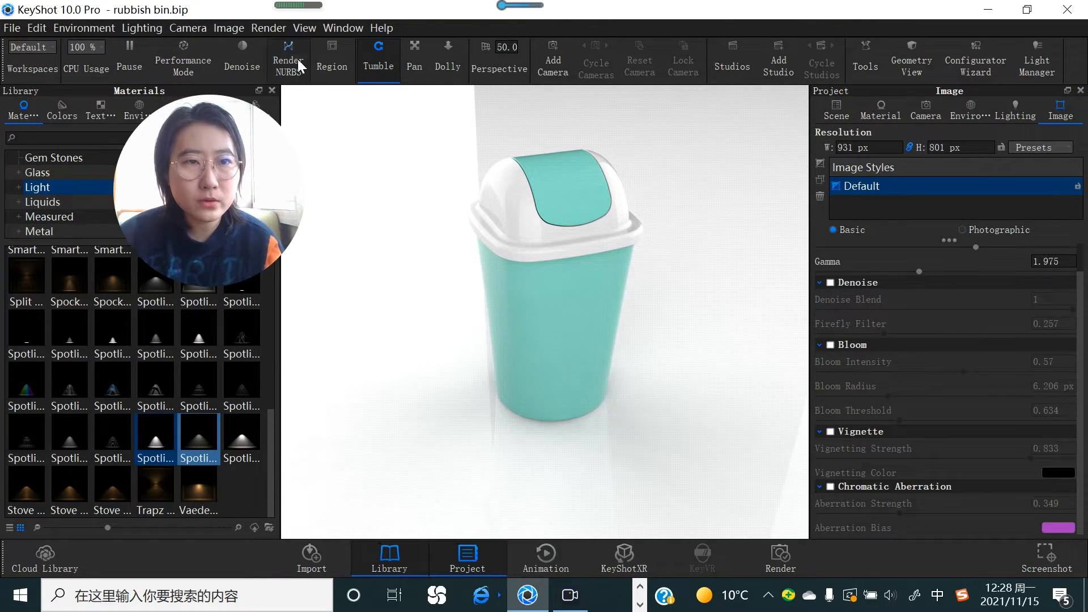
Step: Try the Startup workspace layout and return to the Default workspace
{"action": "left_click", "coordinate": [51, 46]}
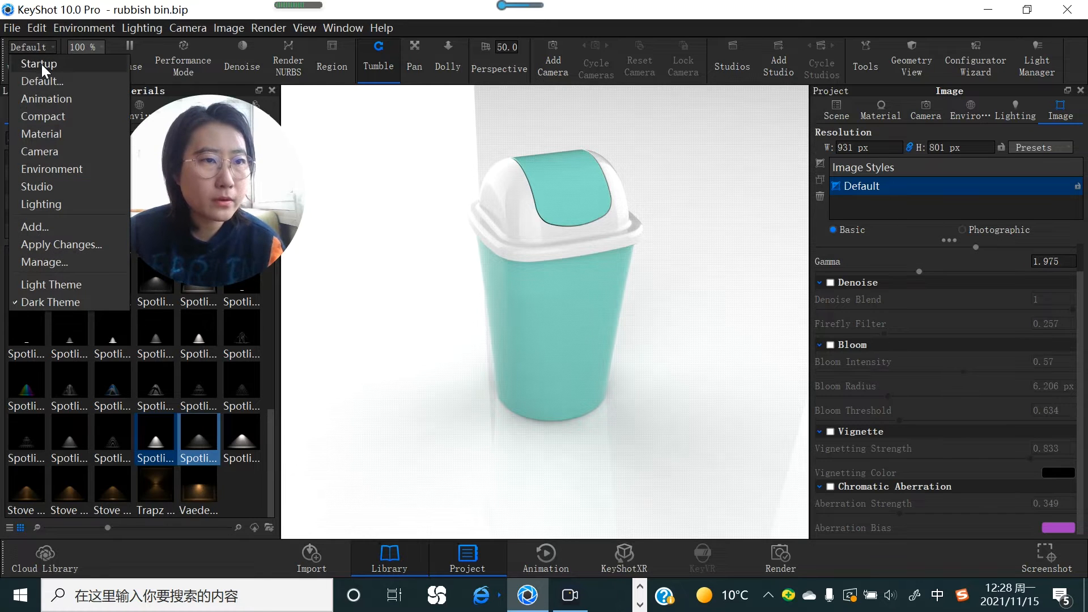
{"action": "left_click", "coordinate": [41, 63]}
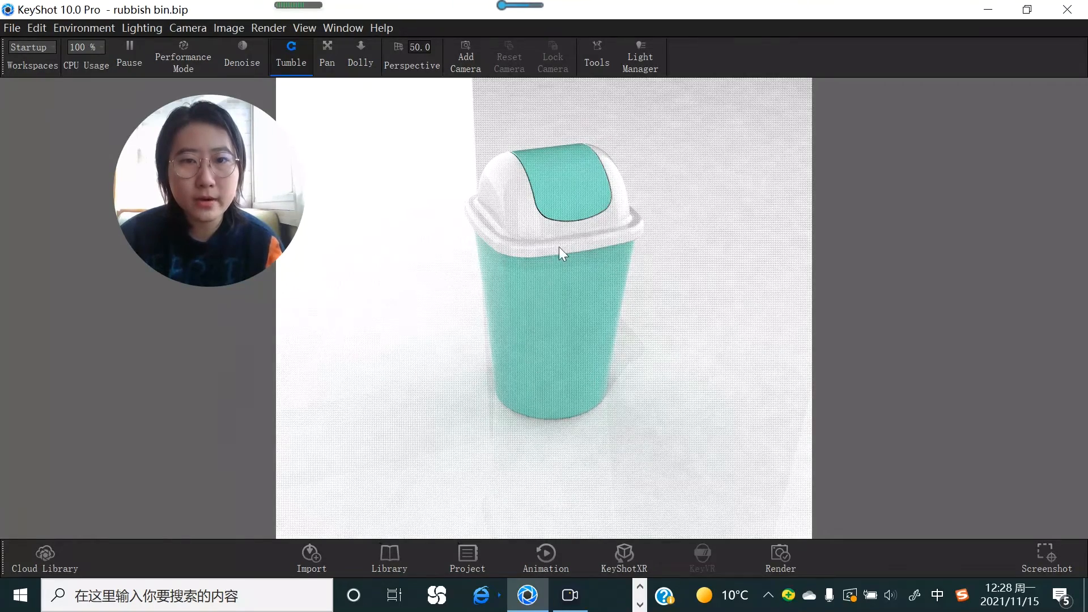
{"action": "left_click", "coordinate": [138, 235]}
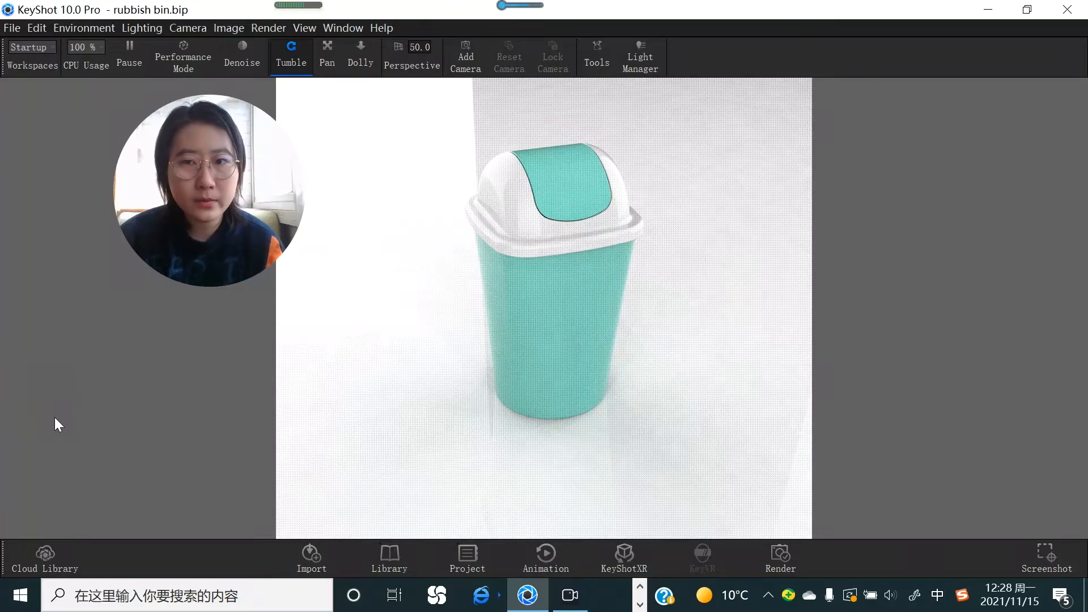
{"action": "left_click", "coordinate": [52, 47]}
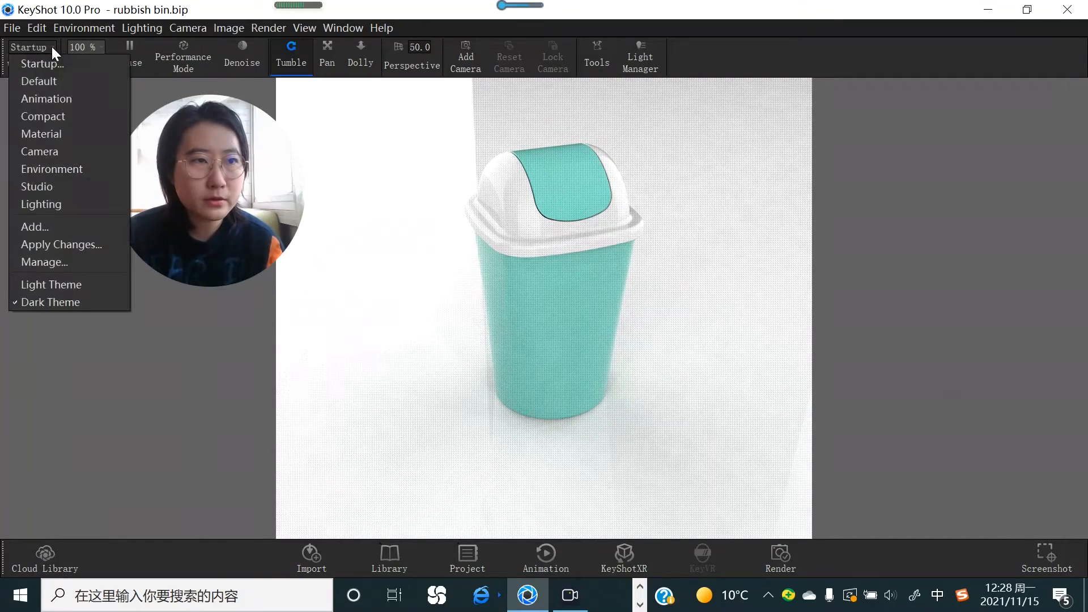
{"action": "left_click", "coordinate": [47, 81]}
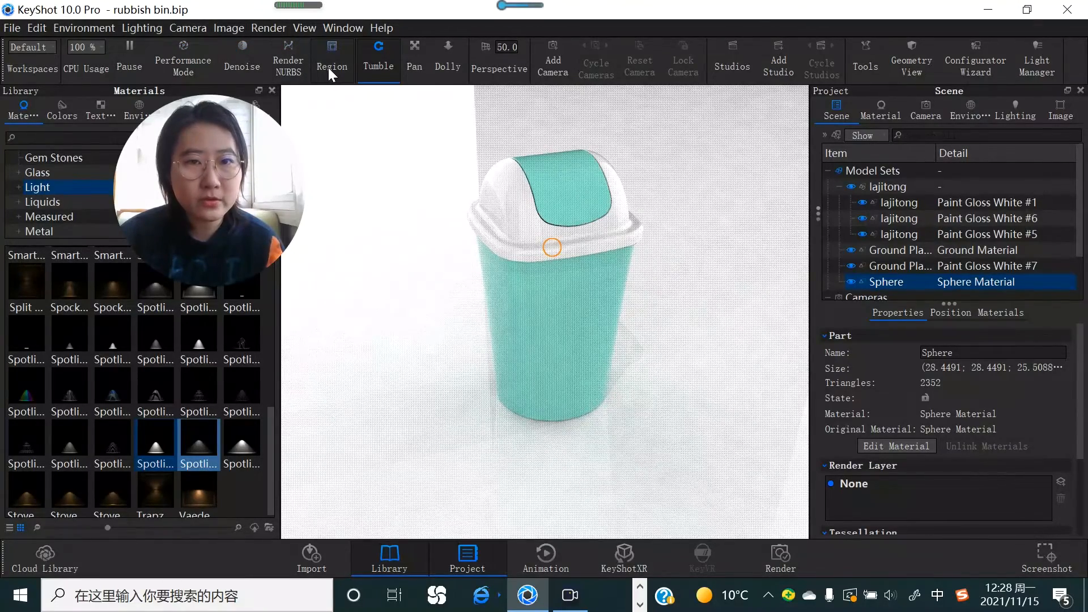
Step: Turn on Render NURBS and delete the Sphere from the scene
{"action": "left_click", "coordinate": [294, 63]}
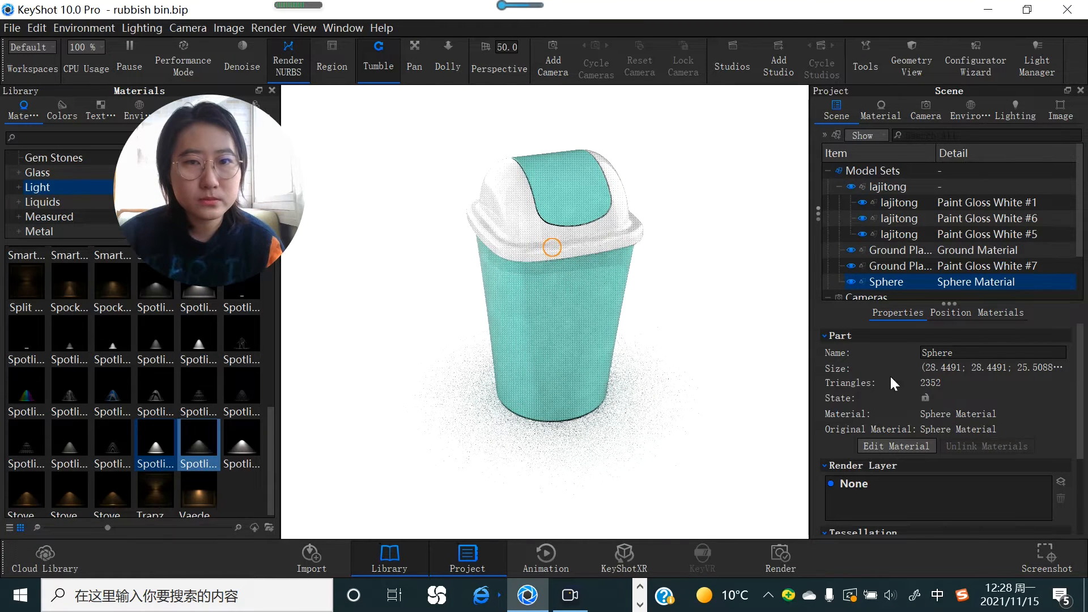
{"action": "right_click", "coordinate": [901, 283]}
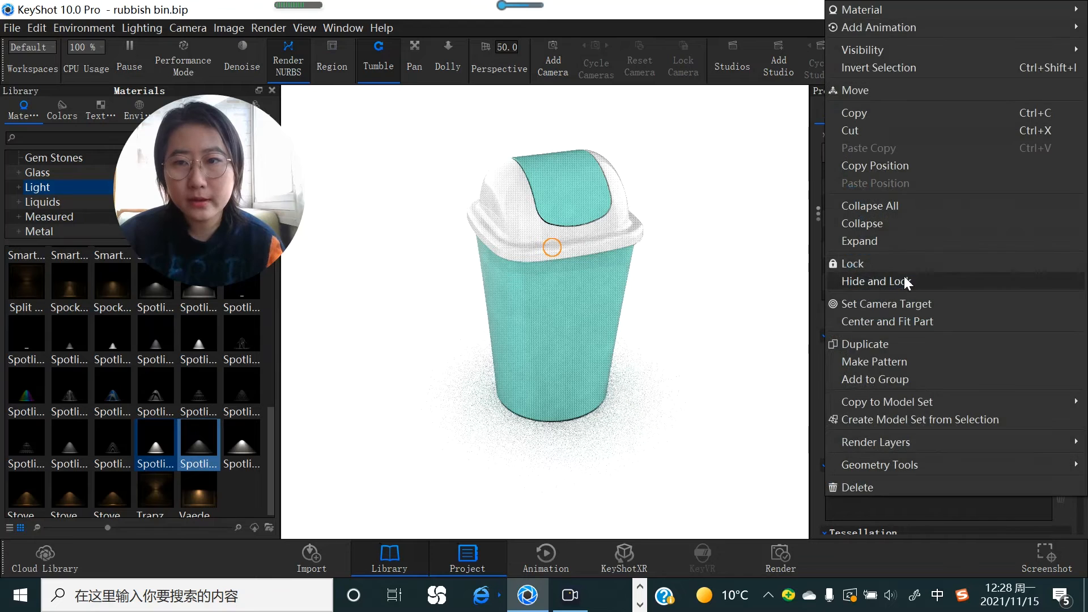
{"action": "left_click", "coordinate": [854, 483]}
{"action": "left_click", "coordinate": [614, 311]}
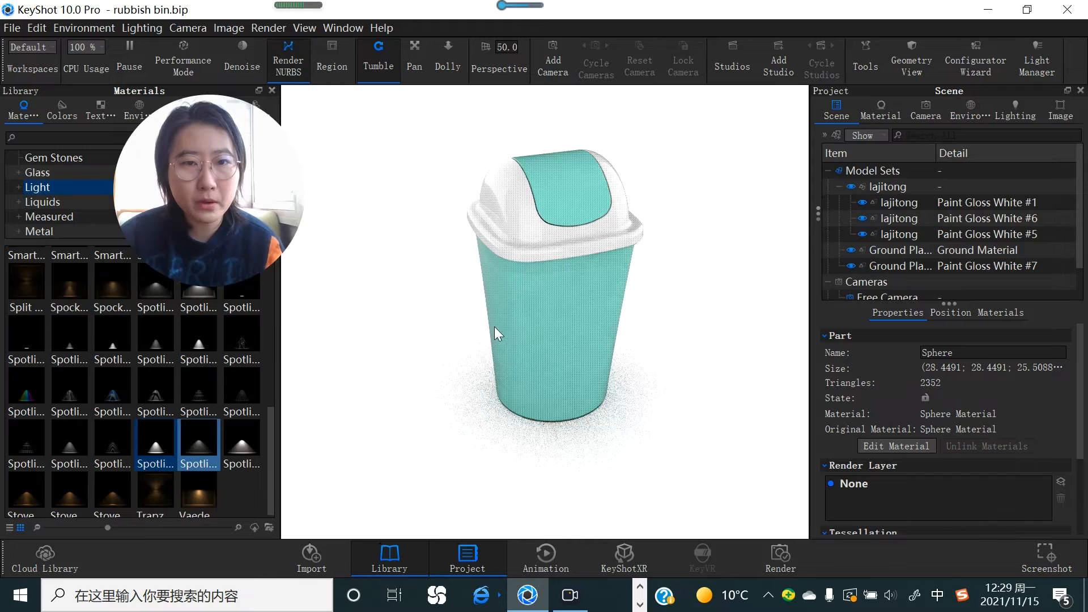
Step: Try a render region around the bin, shrink it to about 783 × 648 px, and turn region rendering off
{"action": "left_click", "coordinate": [332, 66]}
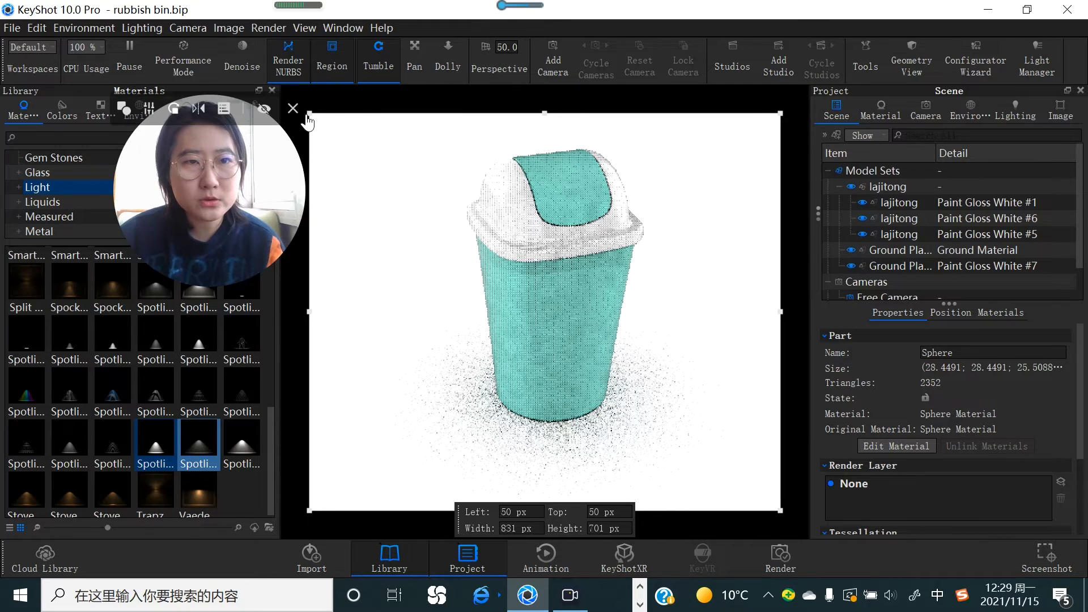
{"action": "left_click_drag", "start_coordinate": [359, 153], "coordinate": [686, 154]}
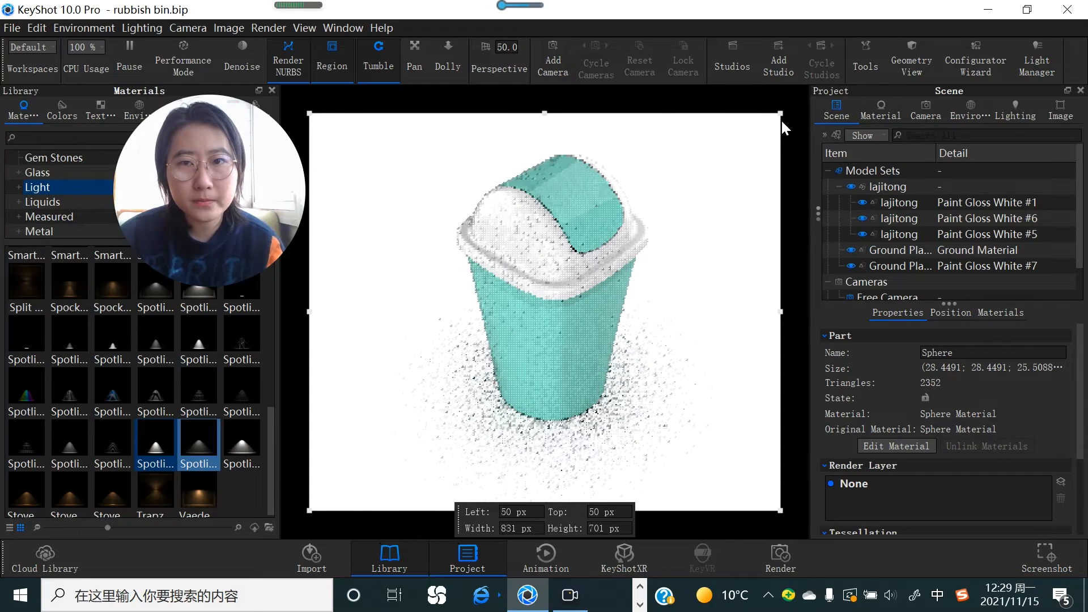
{"action": "mouse_move", "coordinate": [774, 119]}
{"action": "left_mouse_down"}
{"action": "mouse_move", "coordinate": [750, 137]}
{"action": "mouse_move", "coordinate": [769, 127]}
{"action": "left_mouse_up"}
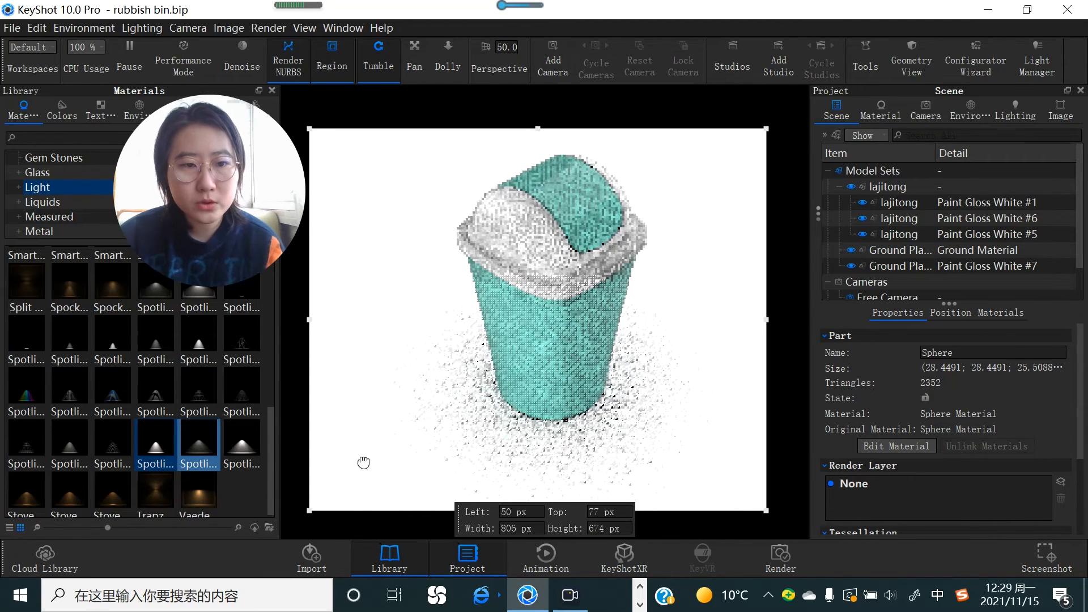
{"action": "left_click_drag", "start_coordinate": [371, 465], "coordinate": [392, 464]}
{"action": "left_click_drag", "start_coordinate": [308, 512], "coordinate": [324, 494]}
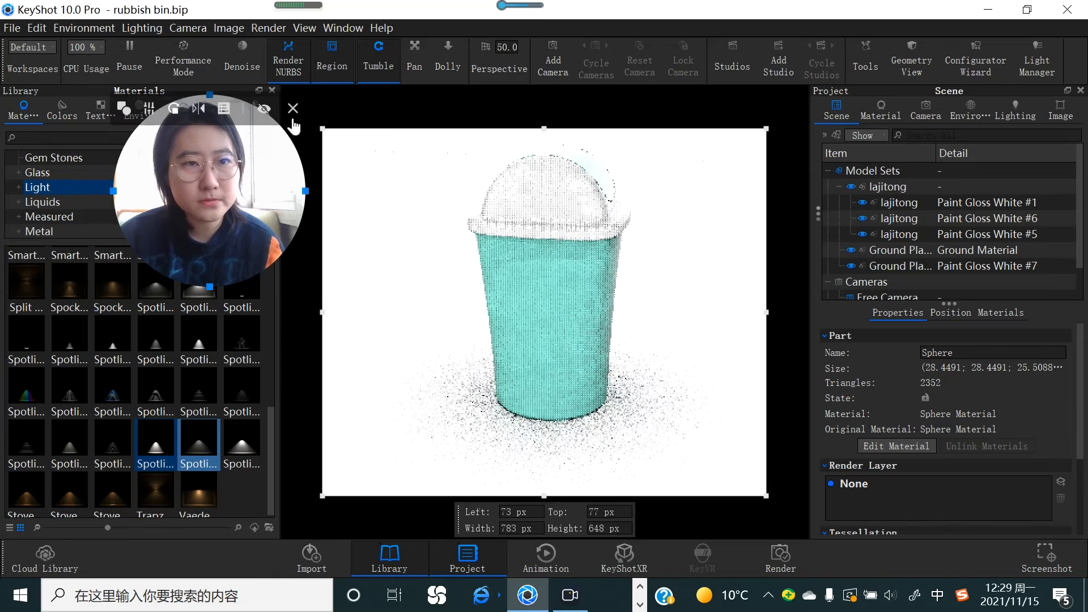
{"action": "left_click", "coordinate": [327, 66]}
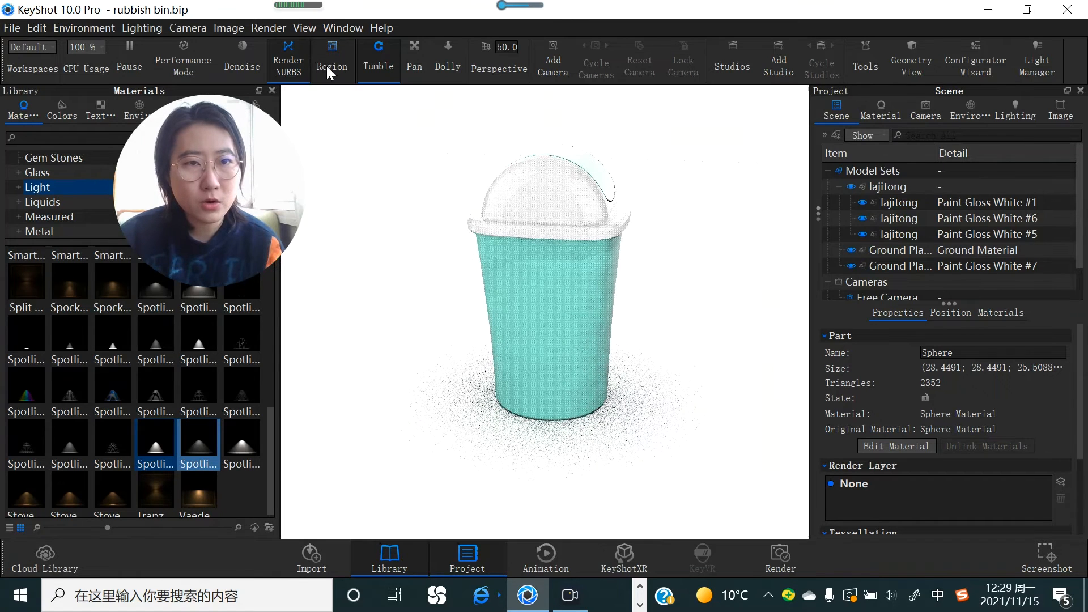
Step: Show the scene in the Geometry View, open the Light Manager and close the Geometry View
{"action": "left_click", "coordinate": [918, 66]}
{"action": "left_click", "coordinate": [921, 72]}
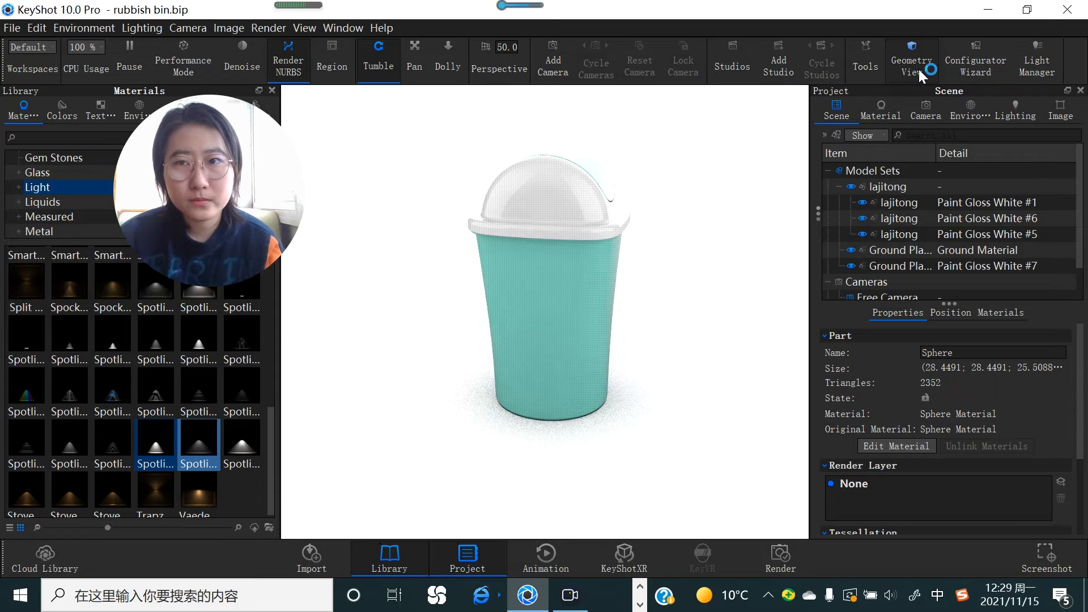
{"action": "left_click", "coordinate": [919, 70]}
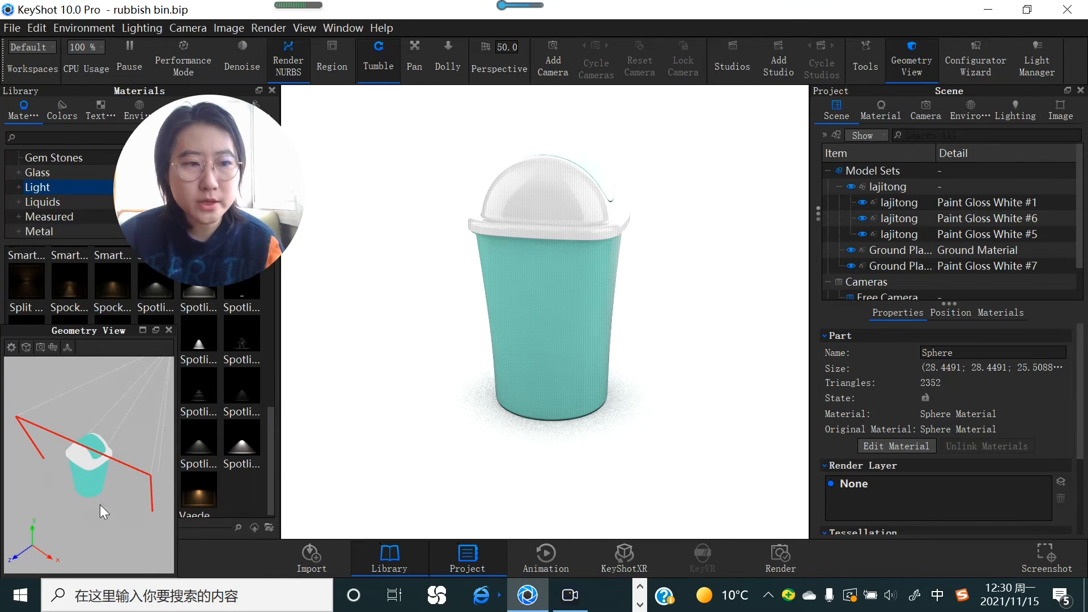
{"action": "left_click", "coordinate": [1028, 69]}
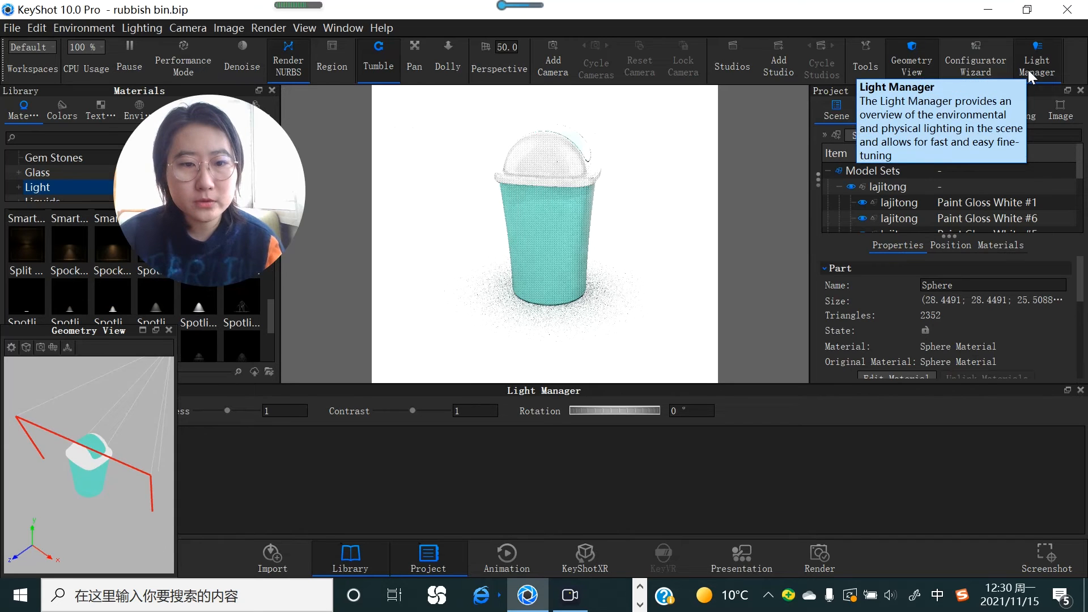
{"action": "left_click", "coordinate": [169, 331]}
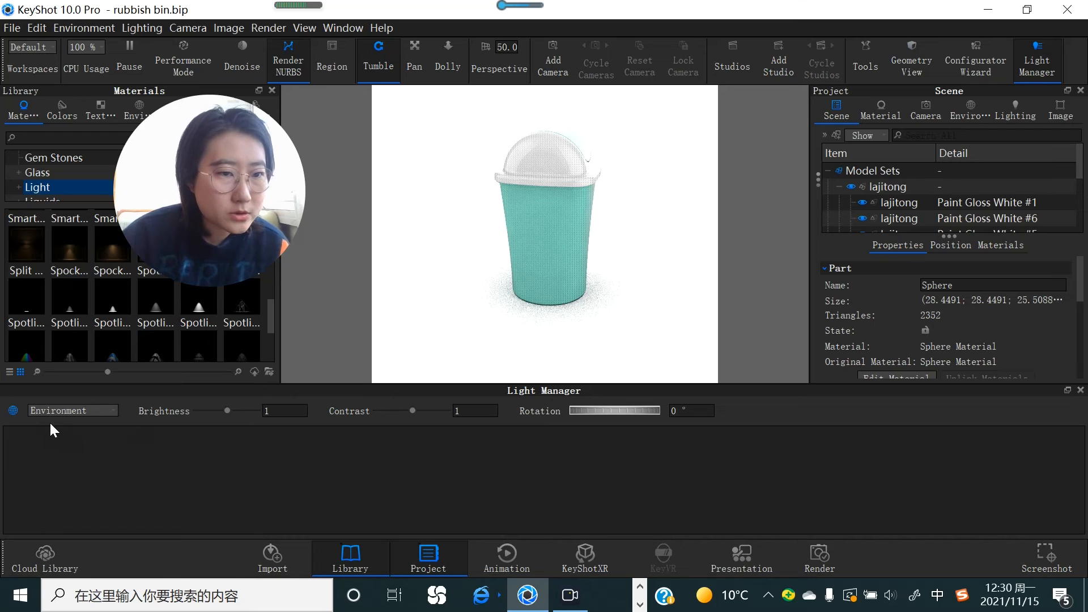
Step: Set the environment light's brightness to about 1.44, raise its contrast and adjust its rotation in the Light Manager
{"action": "left_click_drag", "start_coordinate": [226, 415], "coordinate": [261, 414]}
{"action": "left_click_drag", "start_coordinate": [262, 419], "coordinate": [237, 413]}
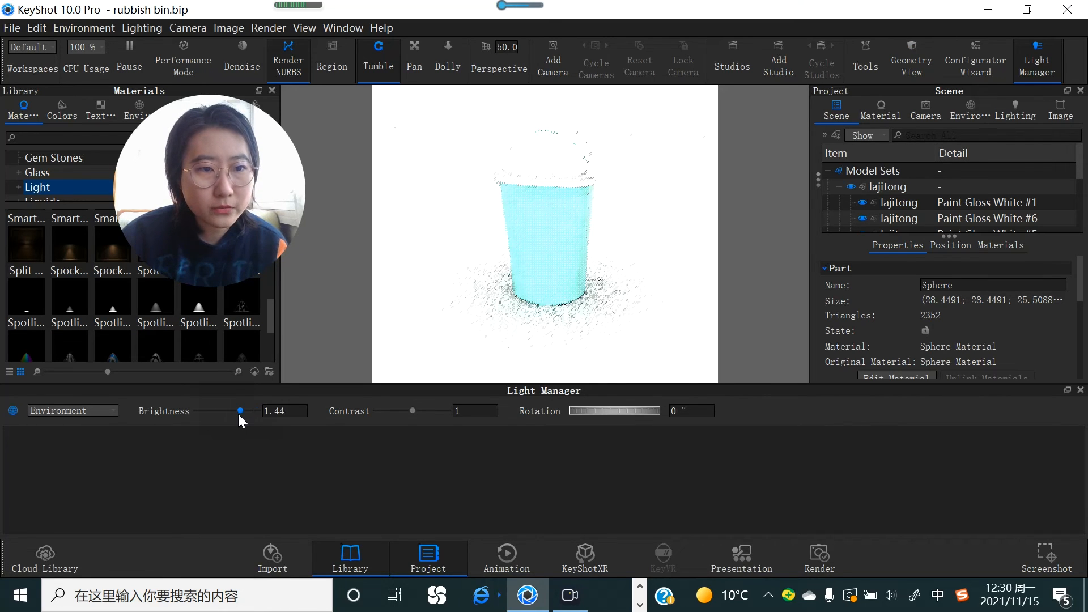
{"action": "mouse_move", "coordinate": [417, 411]}
{"action": "left_mouse_down"}
{"action": "mouse_move", "coordinate": [447, 413]}
{"action": "mouse_move", "coordinate": [436, 413]}
{"action": "left_mouse_up"}
{"action": "left_click_drag", "start_coordinate": [599, 410], "coordinate": [581, 411]}
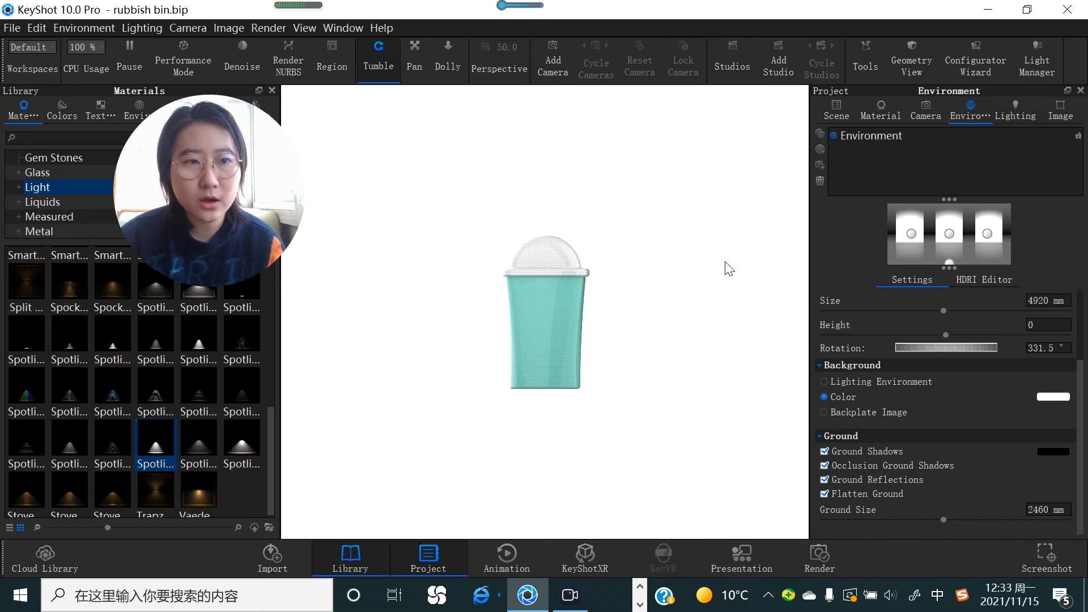
{"action": "left_click", "coordinate": [570, 595]}
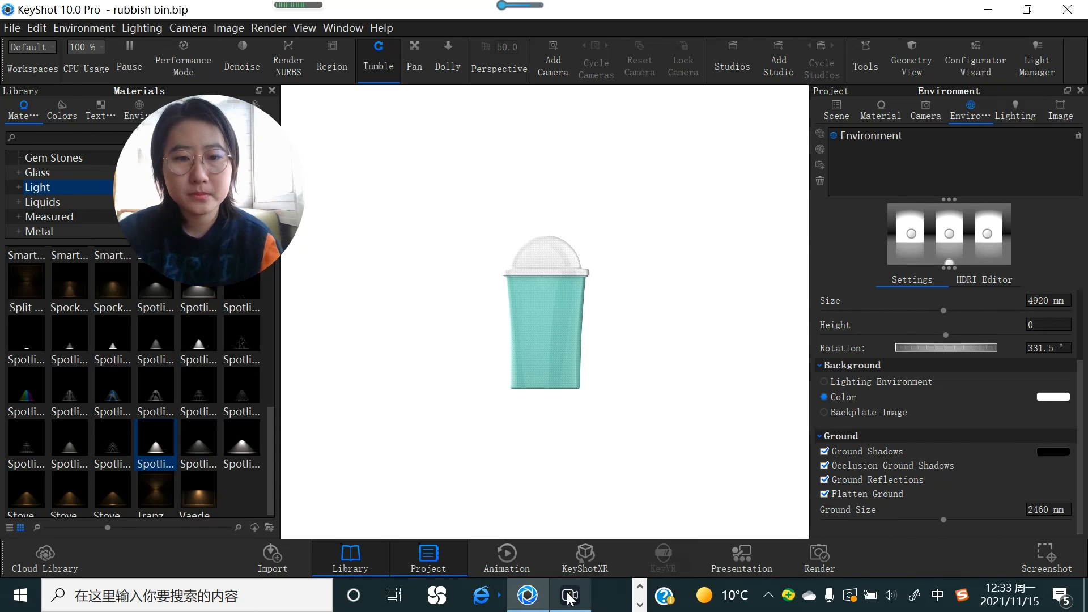